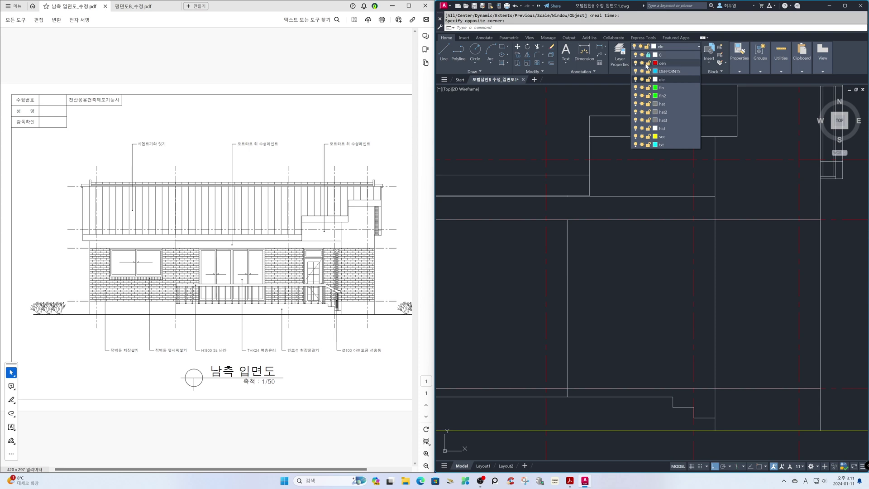
Freeze the cen layer and offset the vertical line at the porch recess 390 toward the stairs
{"action": "left_click", "coordinate": [642, 63]}
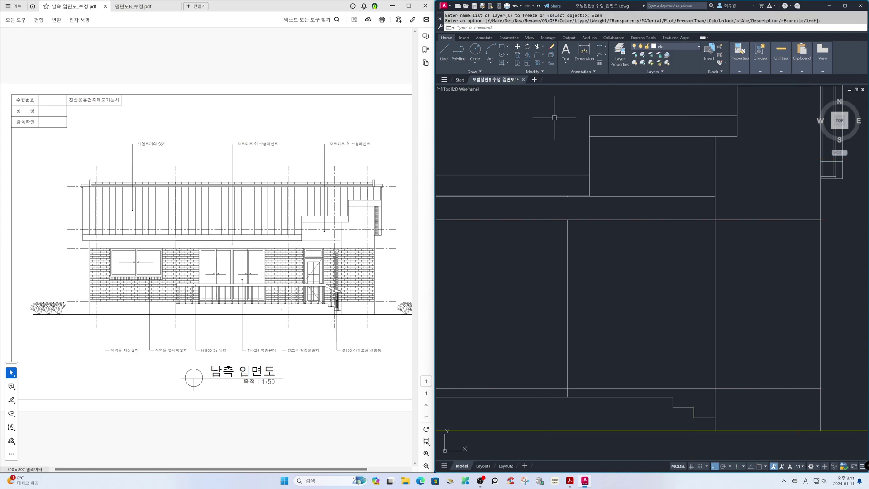
{"action": "type", "text": "o"}
{"action": "key", "text": "space"}
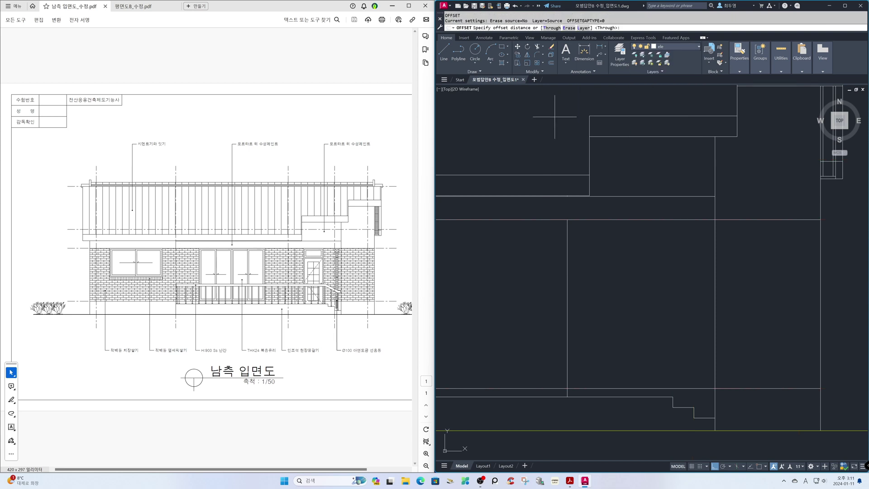
{"action": "type", "text": "390"}
{"action": "key", "text": "space"}
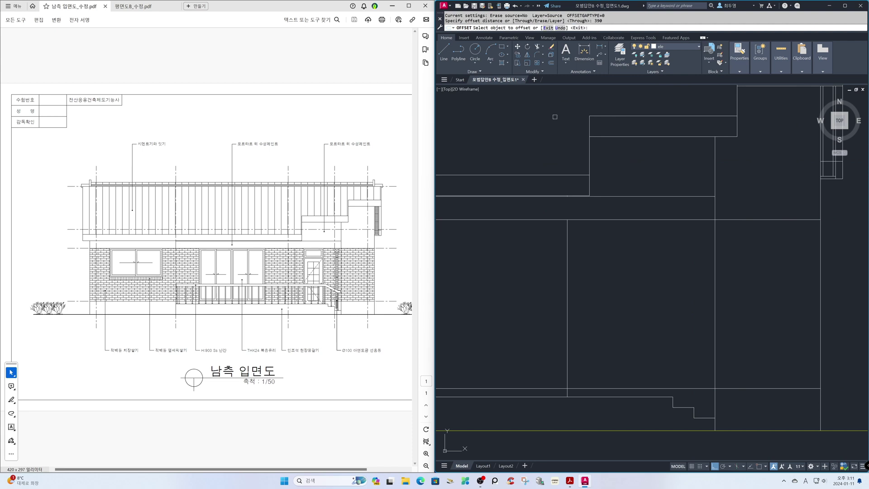
{"action": "left_click", "coordinate": [566, 230]}
{"action": "left_click", "coordinate": [616, 240]}
{"action": "key", "text": "space"}
Offset the new vertical line another 900 toward the stairs to set the door opening's width
{"action": "key", "text": "space"}
{"action": "type", "text": "9"}
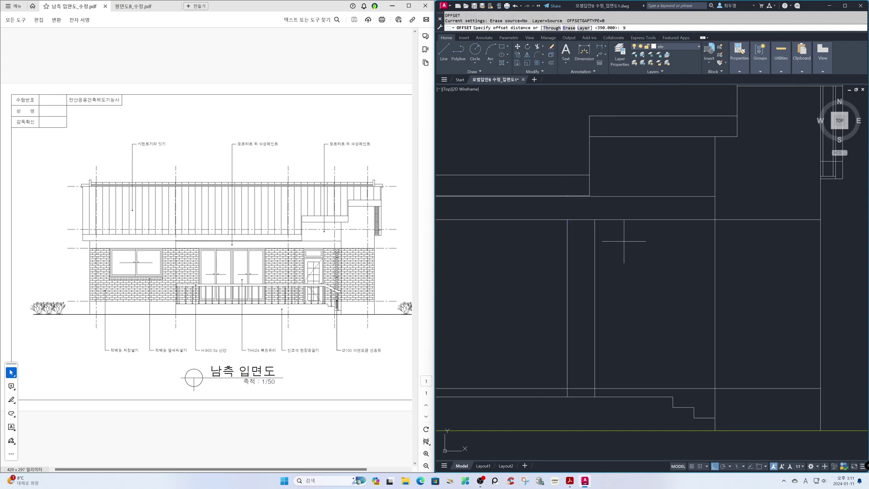
{"action": "key", "text": "space"}
{"action": "left_click", "coordinate": [596, 244]}
{"action": "left_click", "coordinate": [627, 246]}
Trim the lower horizontal wall line between the two door jamb lines
{"action": "type", "text": "tr"}
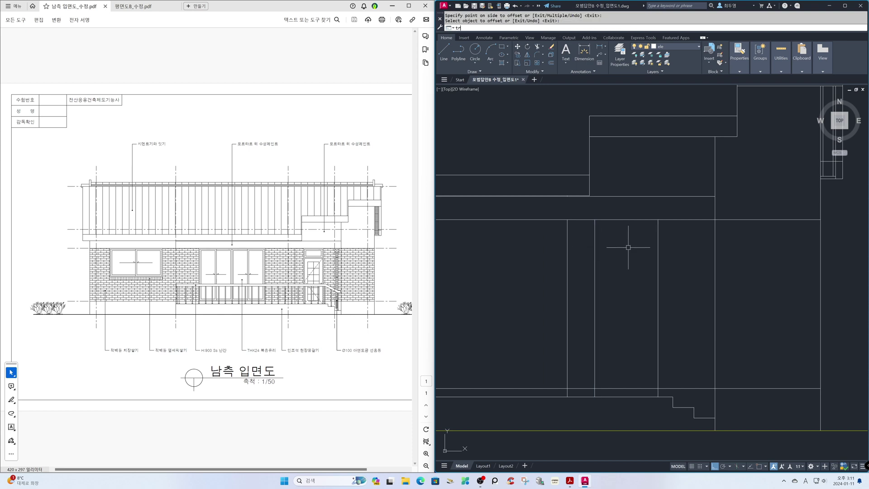
{"action": "key", "text": "space"}
{"action": "key", "text": "space"}
{"action": "left_click", "coordinate": [642, 389]}
{"action": "key", "text": "space"}
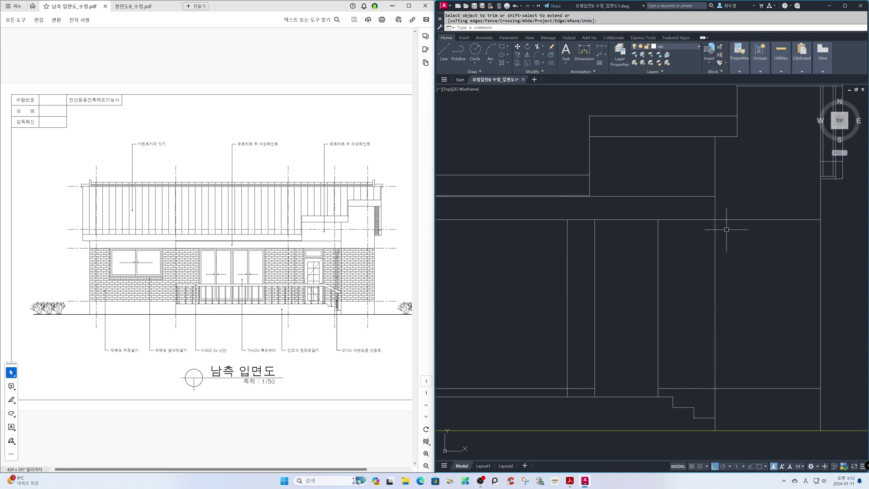
Make the fin layer current and offset the porch floor line 2100 upward, placing the copy on the current layer
{"action": "left_click", "coordinate": [688, 46]}
{"action": "left_click", "coordinate": [675, 86]}
{"action": "type", "text": "o"}
{"action": "key", "text": "space"}
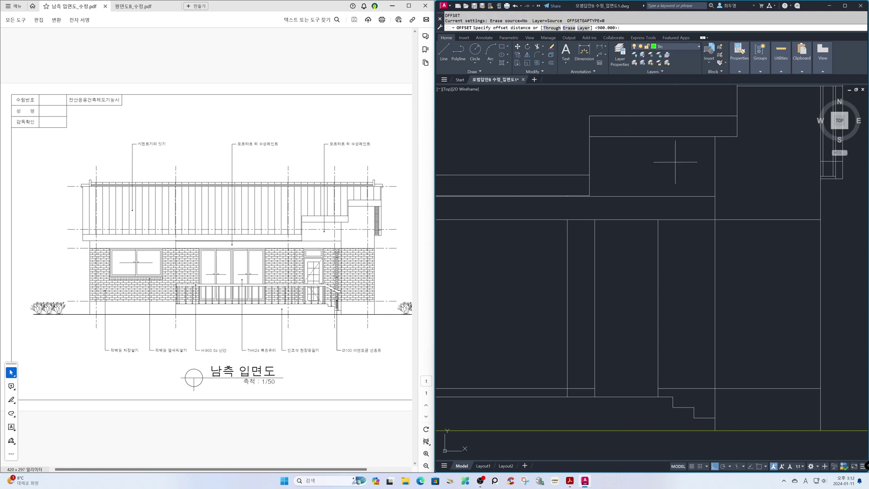
{"action": "type", "text": "l"}
{"action": "key", "text": "space"}
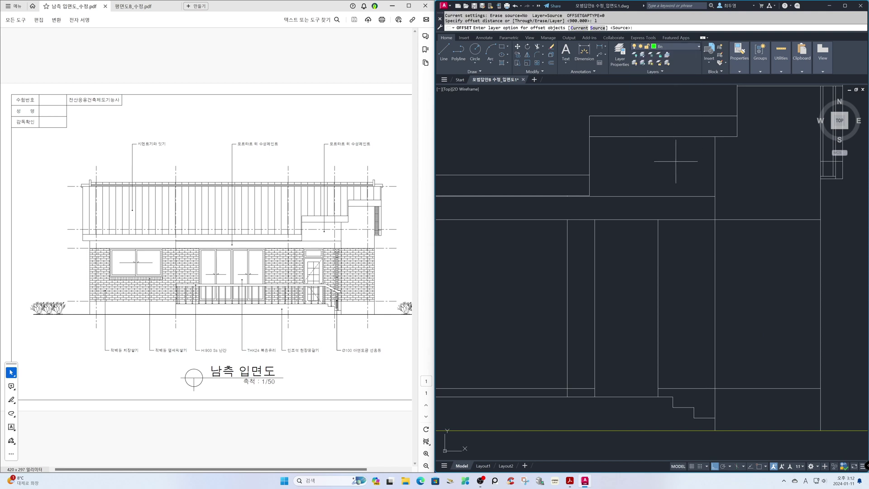
{"action": "type", "text": "c"}
{"action": "key", "text": "space"}
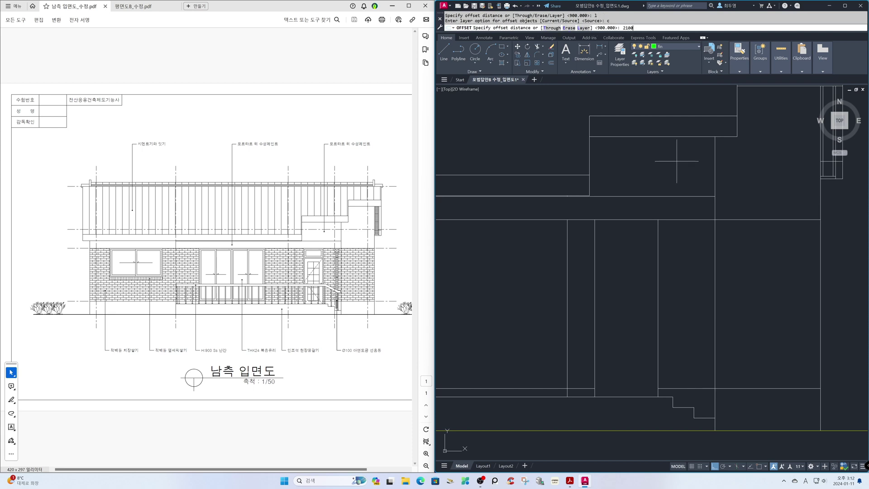
{"action": "key", "text": "space"}
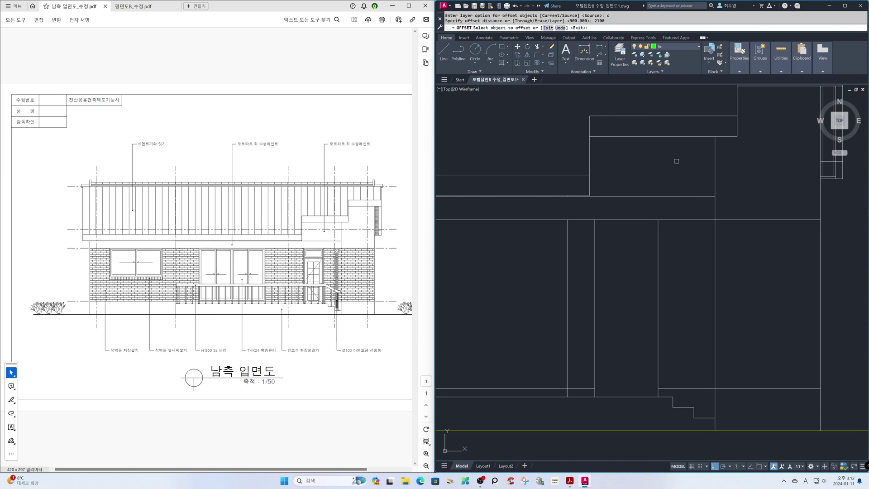
{"action": "left_click", "coordinate": [641, 394]}
{"action": "left_click", "coordinate": [638, 356]}
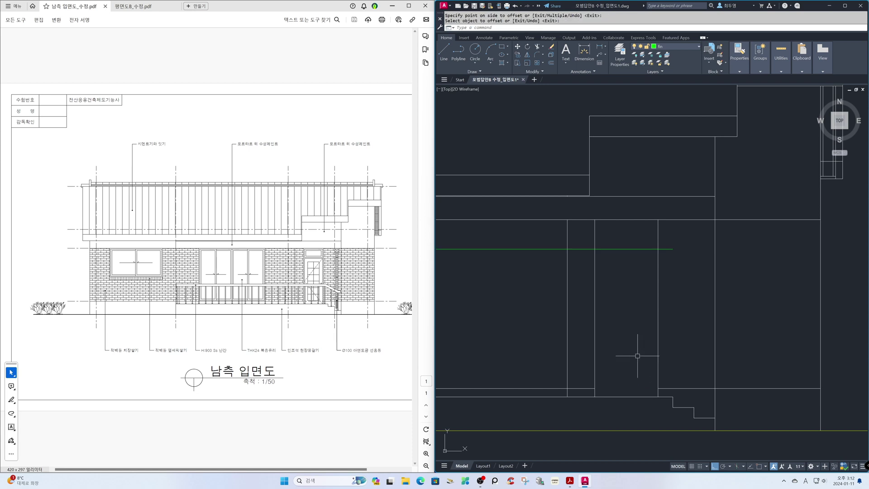
Offset both door jamb lines 40 inward on the current layer
{"action": "key", "text": "space"}
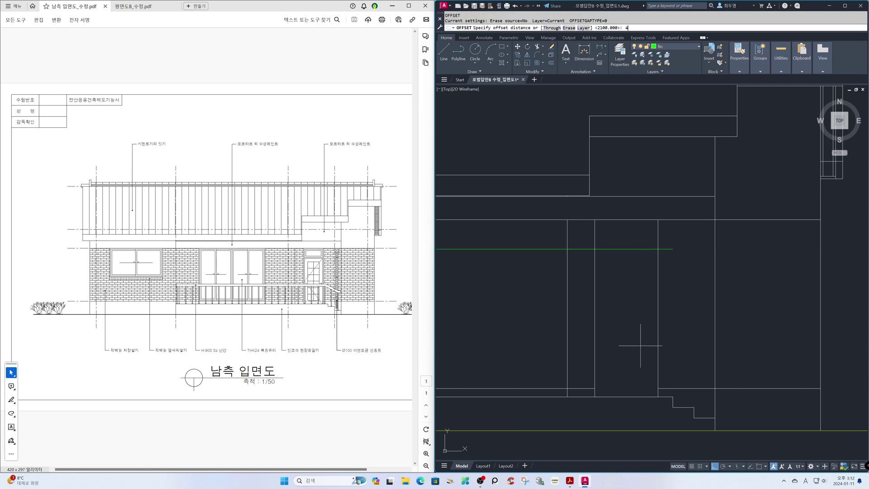
{"action": "key", "text": "space"}
{"action": "left_click", "coordinate": [658, 345]}
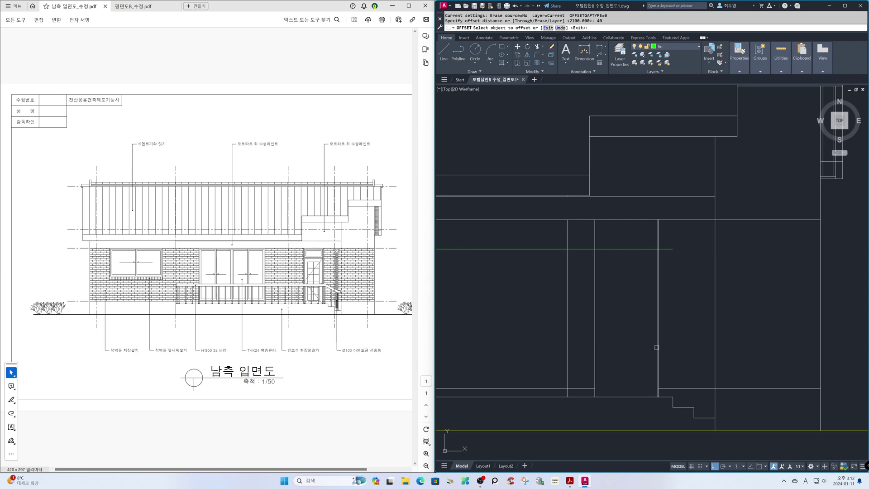
{"action": "left_click", "coordinate": [633, 344]}
{"action": "left_click", "coordinate": [594, 338]}
{"action": "left_click", "coordinate": [617, 341]}
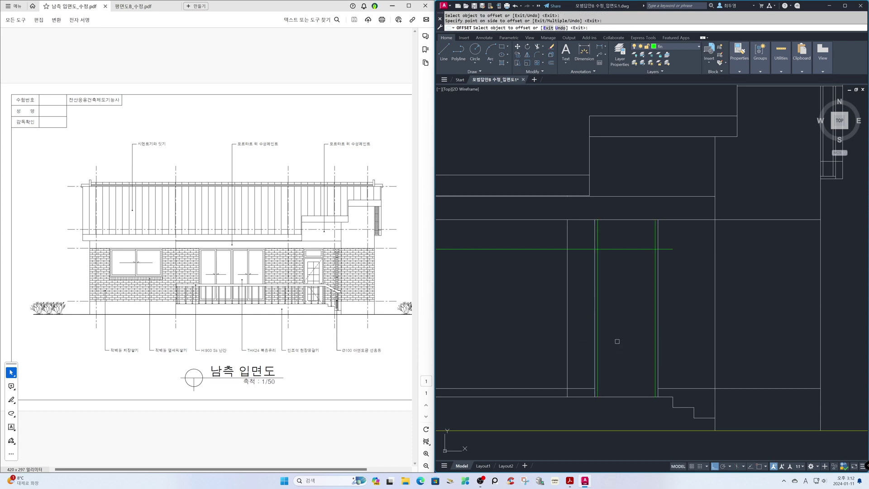
Offset the green transom line and the horizontal line at the door head 40 downward
{"action": "left_click", "coordinate": [627, 251]}
{"action": "left_click", "coordinate": [628, 258]}
{"action": "left_click", "coordinate": [632, 218]}
{"action": "left_click", "coordinate": [632, 219]}
{"action": "left_click", "coordinate": [632, 230]}
{"action": "key", "text": "Return"}
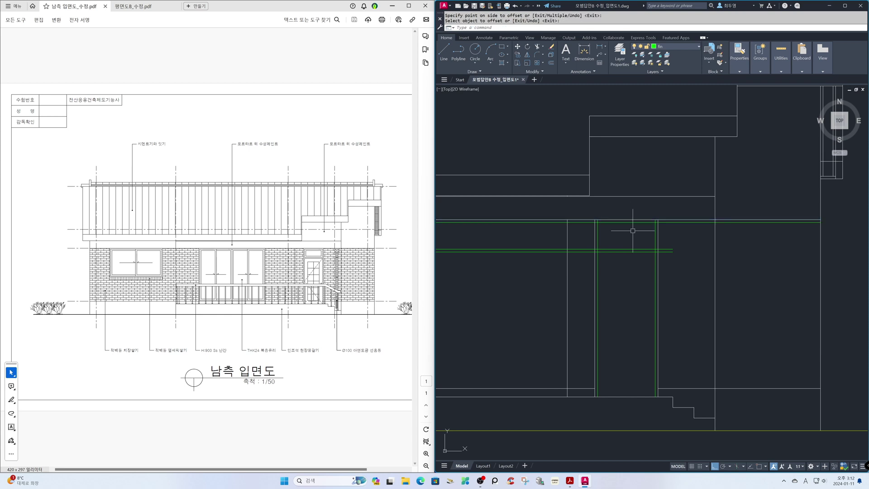
Trim the overhanging green frame lines with a fence, using the frame lines as cutting edges, to form separate transom and door outlines
{"action": "type", "text": "z"}
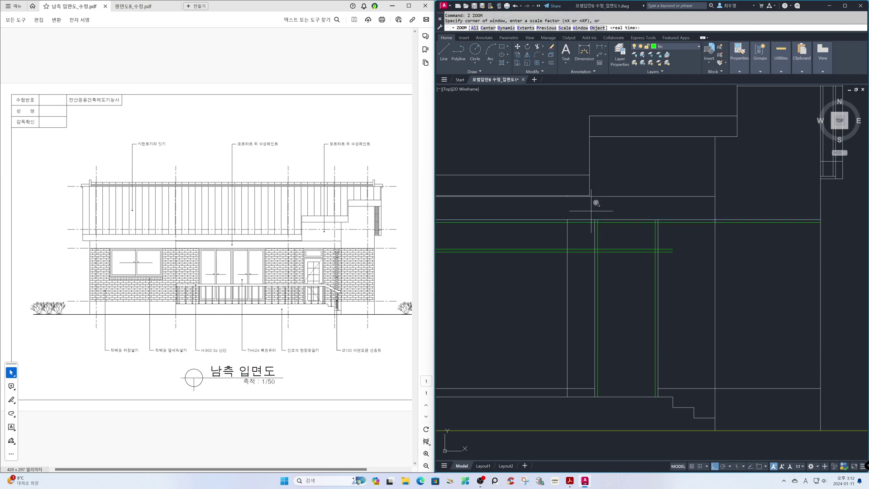
{"action": "key", "text": "Return"}
{"action": "left_click", "coordinate": [577, 204]}
{"action": "left_click", "coordinate": [672, 268]}
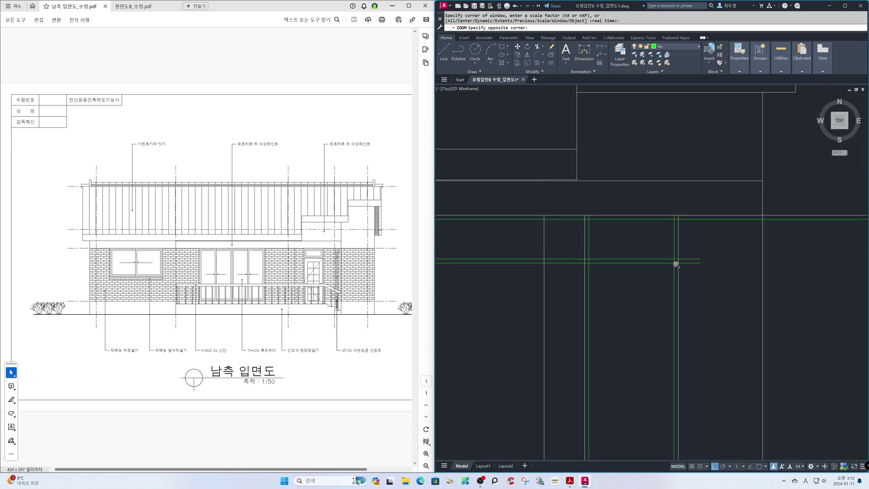
{"action": "type", "text": "tr"}
{"action": "key", "text": "Return"}
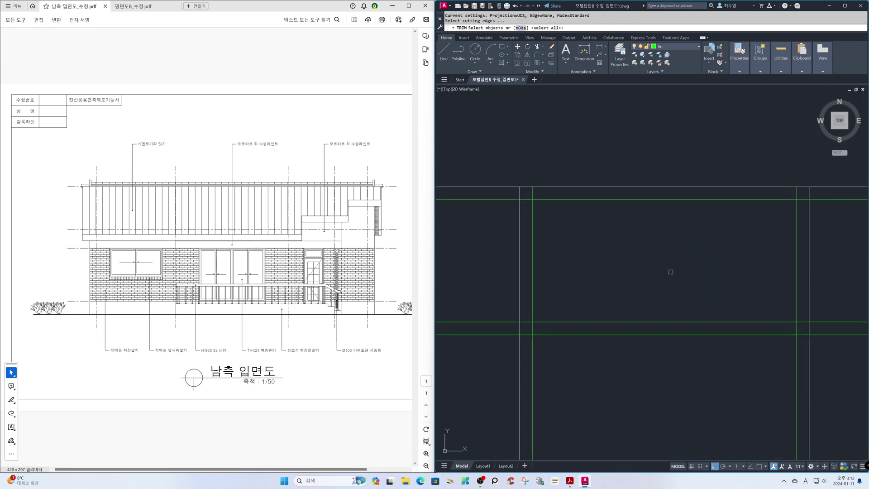
{"action": "left_click", "coordinate": [800, 358]}
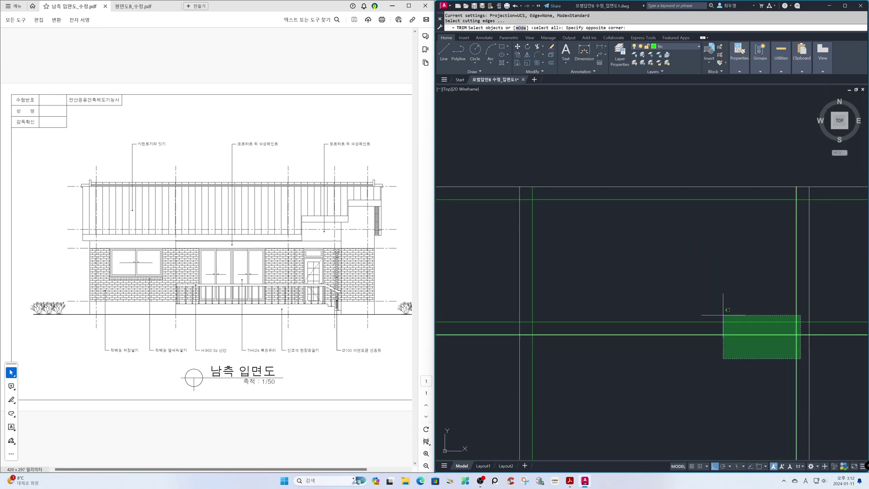
{"action": "left_click", "coordinate": [527, 195]}
{"action": "key", "text": "Return"}
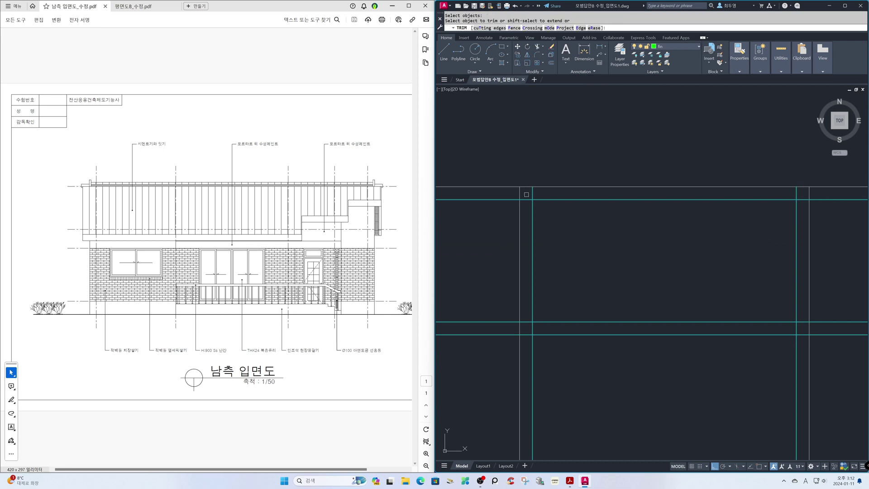
{"action": "type", "text": "f"}
{"action": "key", "text": "Return"}
{"action": "left_click", "coordinate": [527, 194]}
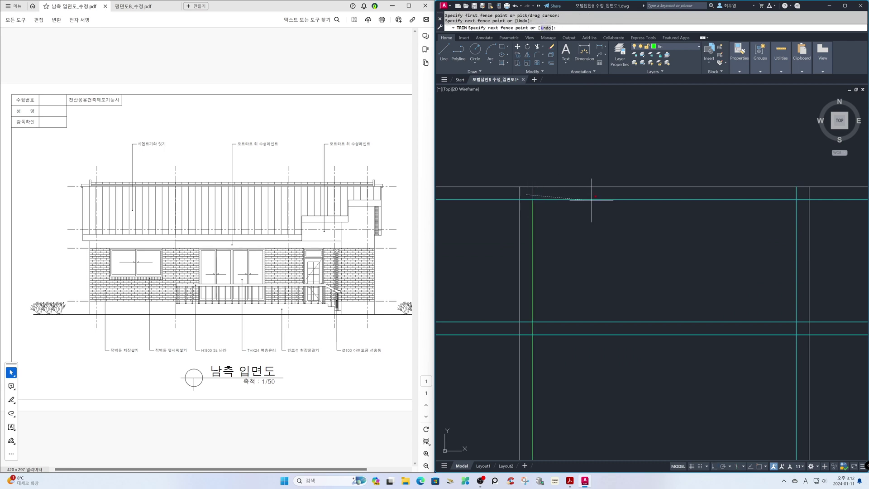
{"action": "left_click", "coordinate": [803, 197]}
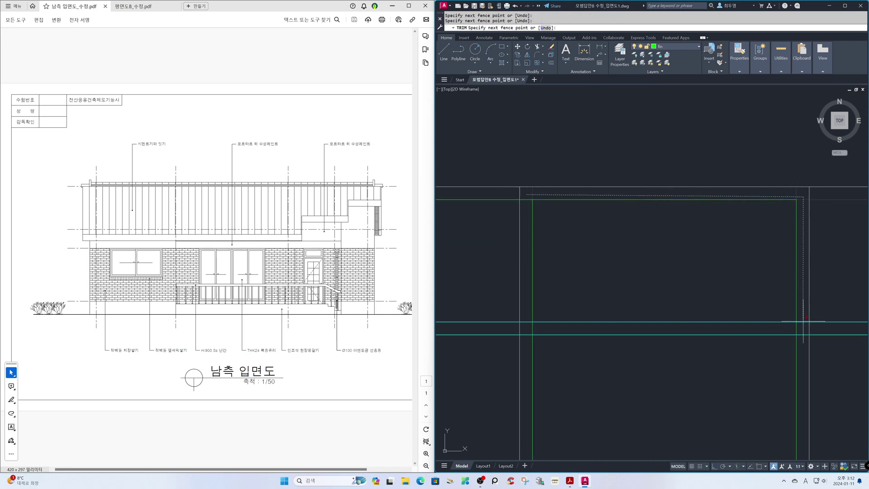
{"action": "left_click", "coordinate": [806, 341]}
{"action": "left_click", "coordinate": [796, 327]}
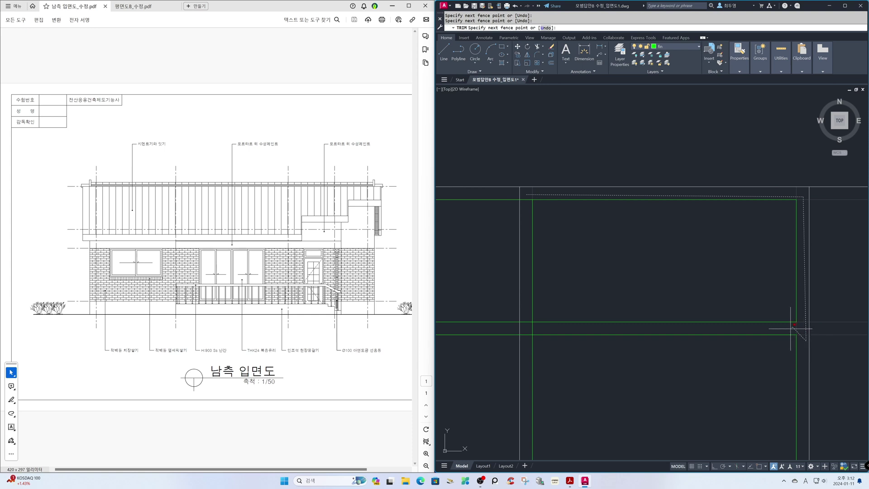
{"action": "left_click", "coordinate": [527, 339]}
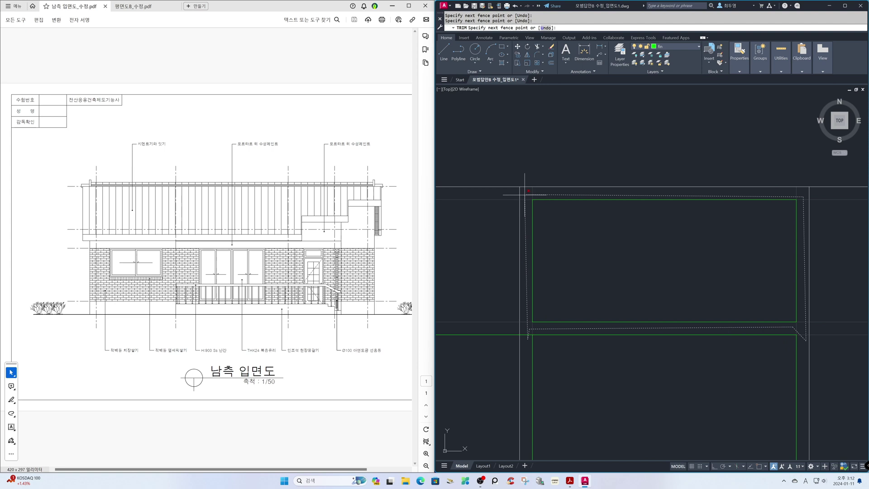
{"action": "key", "text": "Return"}
{"action": "key", "text": "Return"}
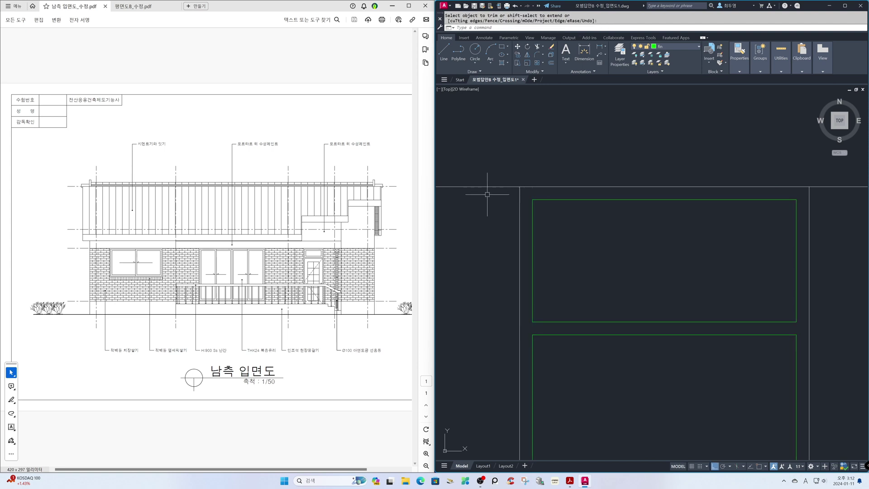
Offset all four sides of the transom outline 60 inward
{"action": "type", "text": "o"}
{"action": "key", "text": "Return"}
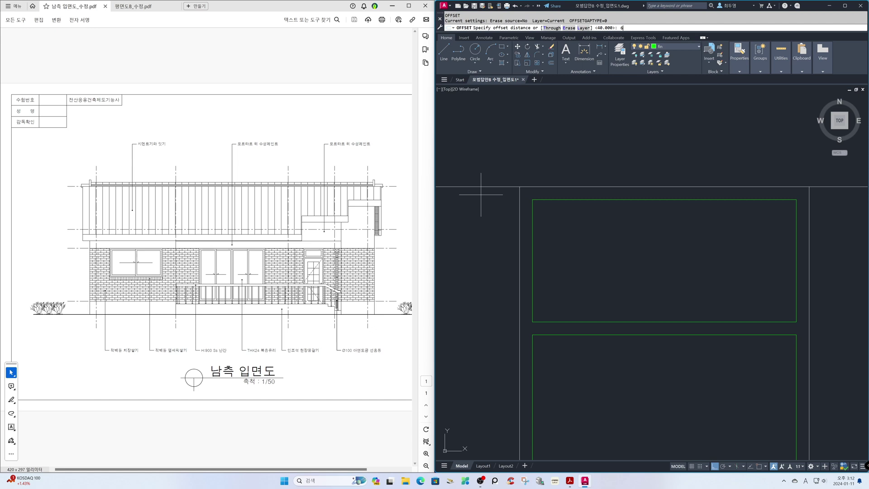
{"action": "key", "text": "Return"}
{"action": "left_click", "coordinate": [532, 217]}
{"action": "left_click", "coordinate": [555, 223]}
{"action": "left_click", "coordinate": [567, 201]}
{"action": "left_click", "coordinate": [570, 215]}
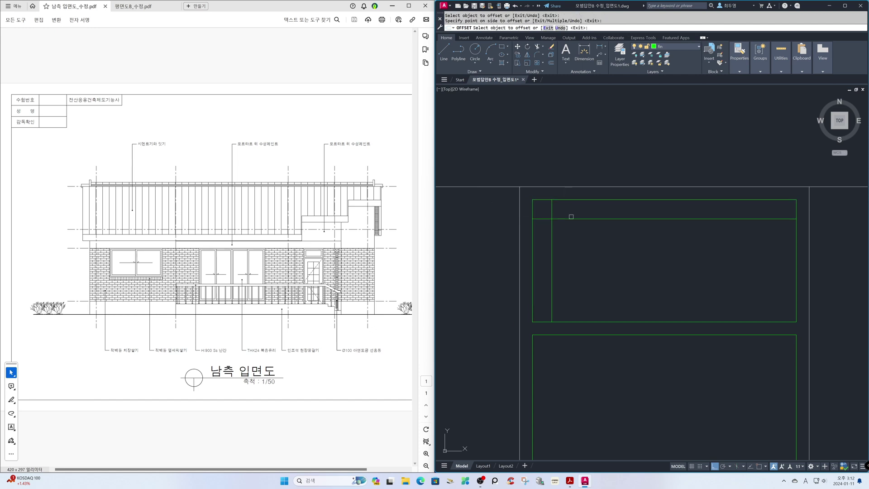
{"action": "left_click", "coordinate": [601, 321]}
{"action": "left_click", "coordinate": [624, 309]}
{"action": "left_click", "coordinate": [796, 284]}
{"action": "left_click", "coordinate": [770, 280]}
{"action": "key", "text": "Return"}
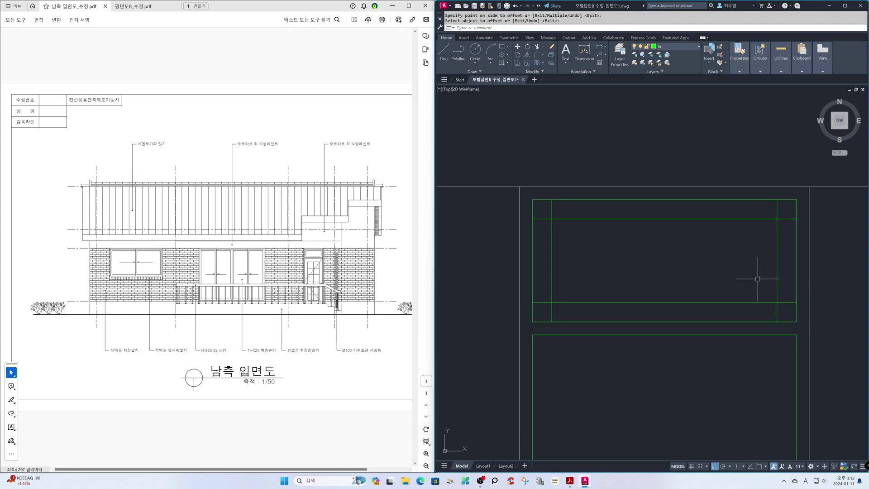
Fence-trim the overlapping line ends at the transom's corners, using all objects as cutting edges, to leave a clean inner rectangle
{"action": "type", "text": "tr"}
{"action": "key", "text": "Return"}
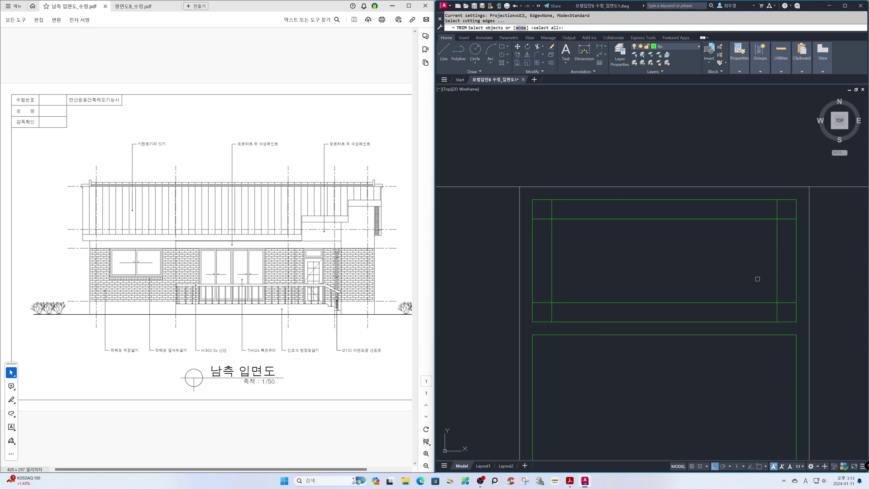
{"action": "key", "text": "Return"}
{"action": "type", "text": "f"}
{"action": "key", "text": "Return"}
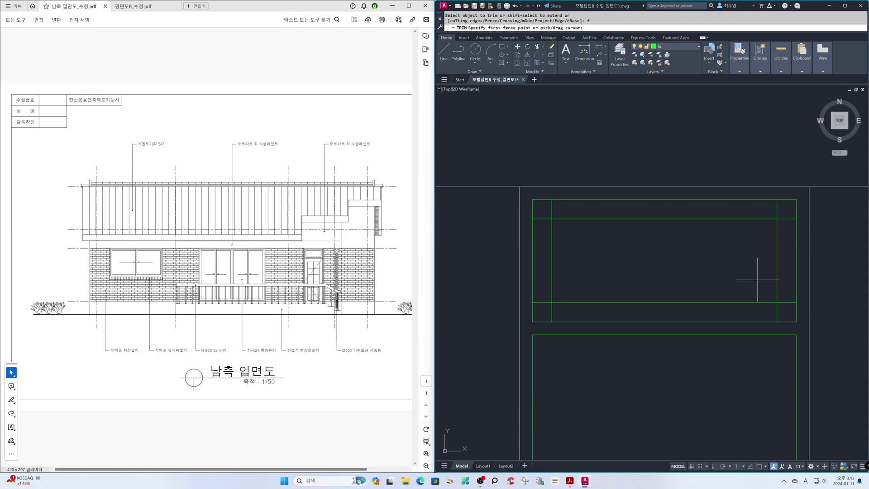
{"action": "left_click", "coordinate": [786, 317]}
{"action": "left_click", "coordinate": [542, 314]}
{"action": "left_click", "coordinate": [543, 211]}
{"action": "left_click", "coordinate": [785, 213]}
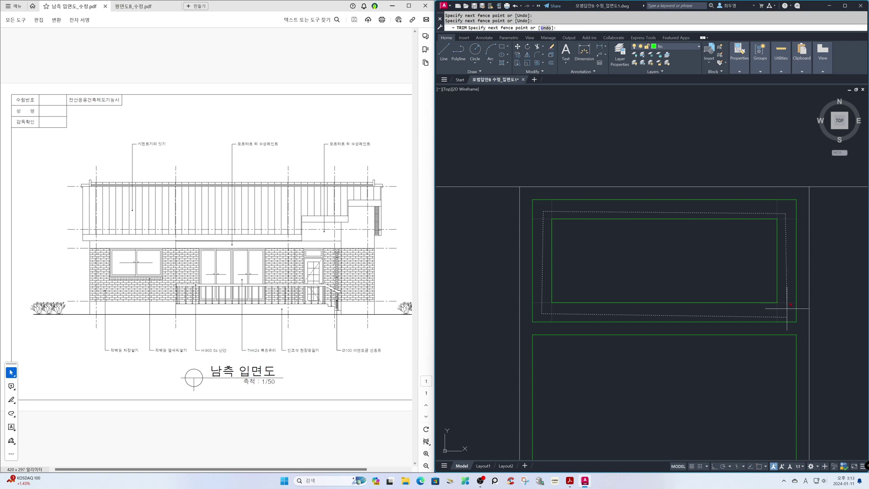
{"action": "key", "text": "Return"}
{"action": "key", "text": "Return"}
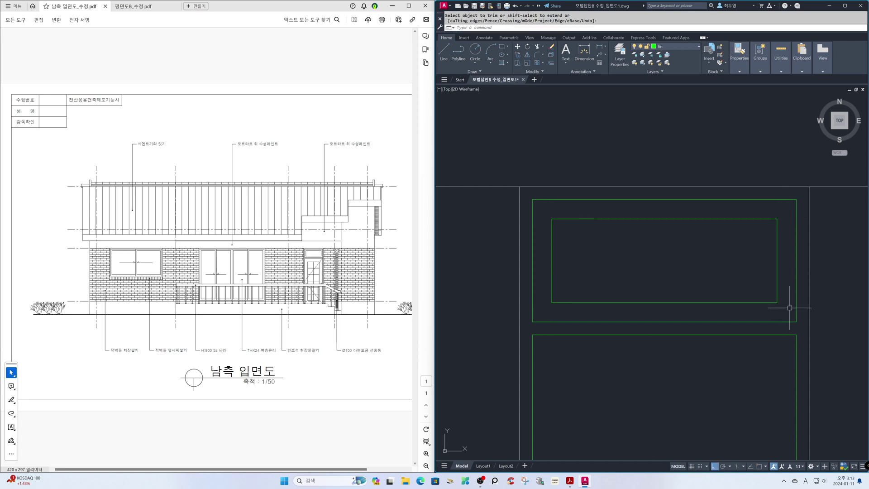
Offset the door outline's two sides and top 150 inward, and the floor line at the door's base 150 upward
{"action": "type", "text": "z"}
{"action": "key", "text": "Return"}
{"action": "type", "text": "p"}
{"action": "key", "text": "Return"}
{"action": "key", "text": "Return"}
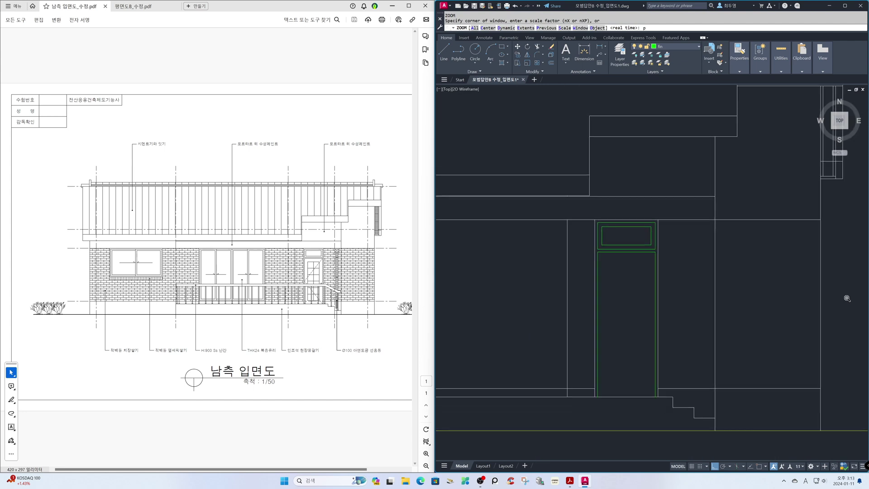
{"action": "type", "text": "o"}
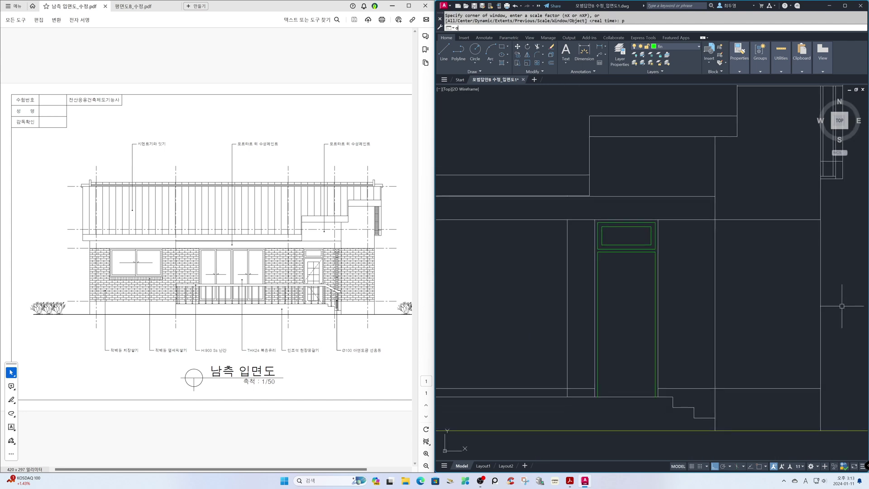
{"action": "key", "text": "Return"}
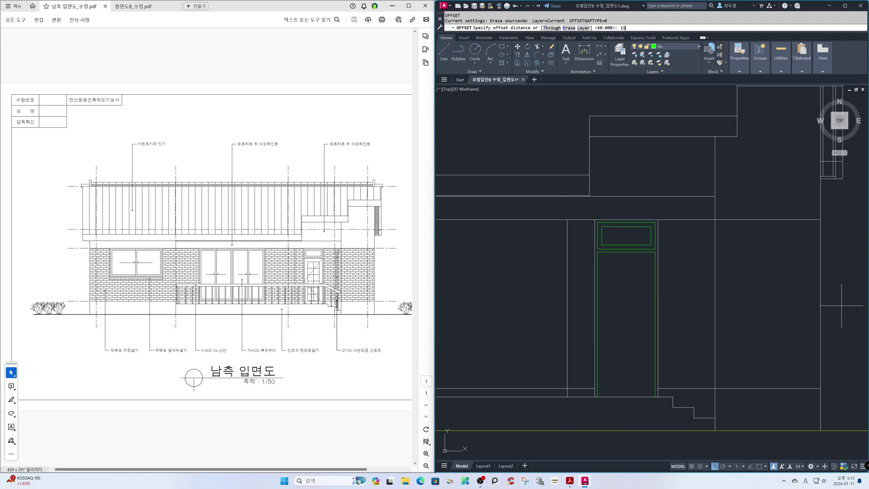
{"action": "key", "text": "Return"}
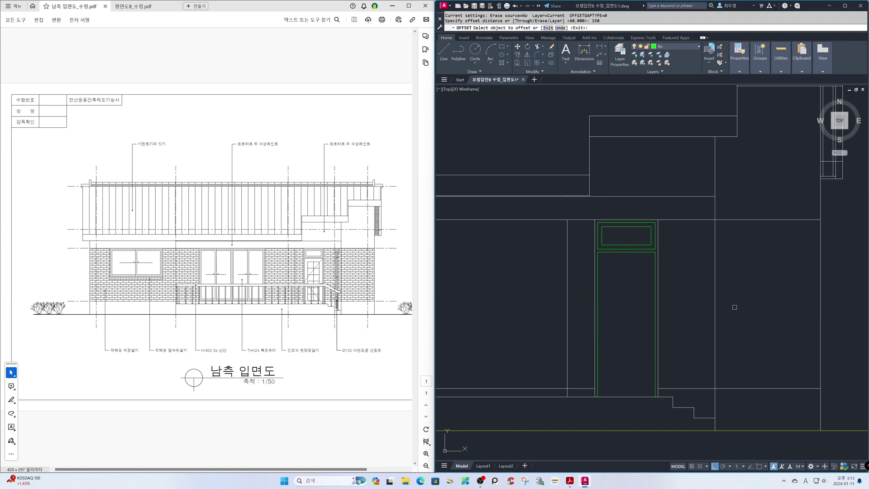
{"action": "left_click", "coordinate": [658, 311]}
{"action": "left_click", "coordinate": [641, 311]}
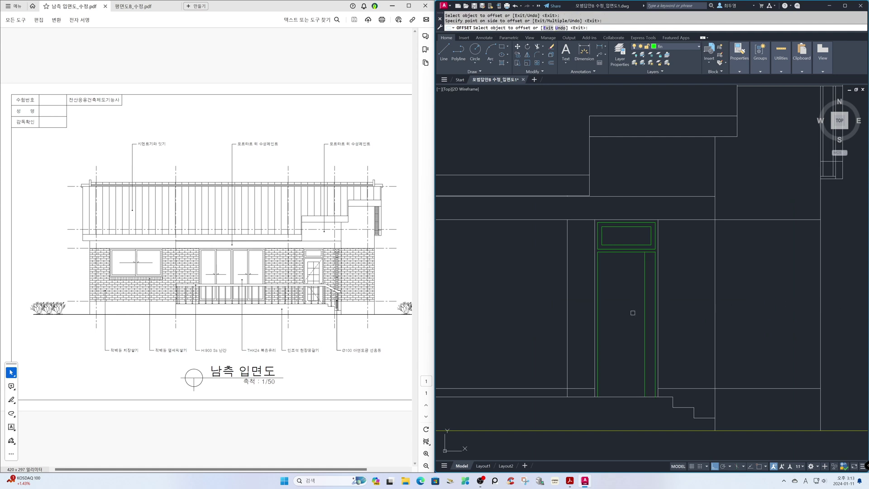
{"action": "left_click", "coordinate": [621, 254]}
{"action": "left_click", "coordinate": [621, 272]}
{"action": "left_click", "coordinate": [599, 287]}
{"action": "left_click", "coordinate": [625, 296]}
{"action": "left_click", "coordinate": [630, 396]}
{"action": "left_click", "coordinate": [628, 368]}
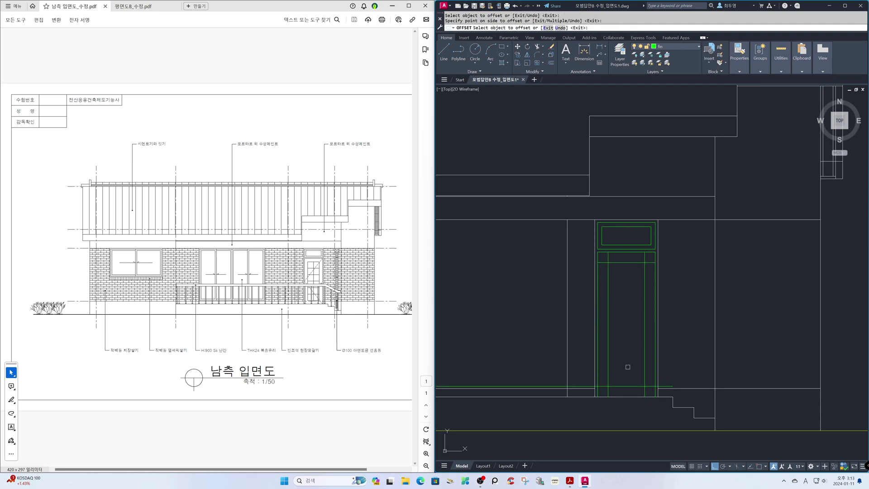
{"action": "key", "text": "Escape"}
Fillet the four corners of the inner door lines with zero radius in multiple mode to form a closed glass panel rectangle
{"action": "type", "text": "f"}
{"action": "key", "text": "Return"}
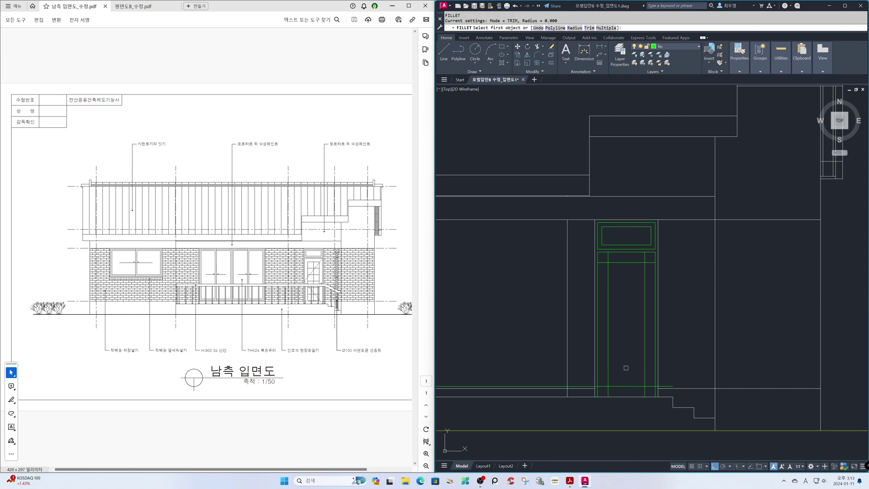
{"action": "type", "text": "m"}
{"action": "key", "text": "Return"}
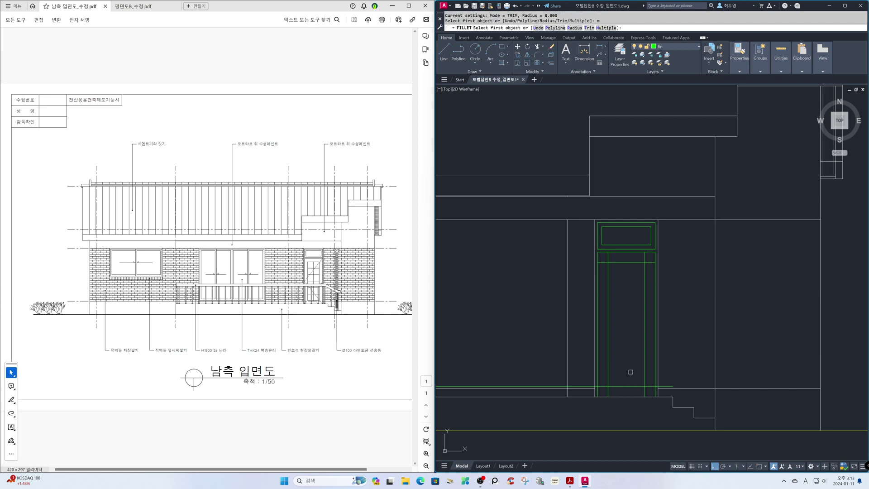
{"action": "left_click", "coordinate": [644, 378]}
{"action": "left_click", "coordinate": [635, 386]}
{"action": "left_click", "coordinate": [631, 386]}
{"action": "left_click", "coordinate": [609, 367]}
{"action": "left_click", "coordinate": [608, 355]}
{"action": "left_click", "coordinate": [631, 263]}
{"action": "left_click", "coordinate": [631, 262]}
{"action": "left_click", "coordinate": [644, 271]}
{"action": "key", "text": "Return"}
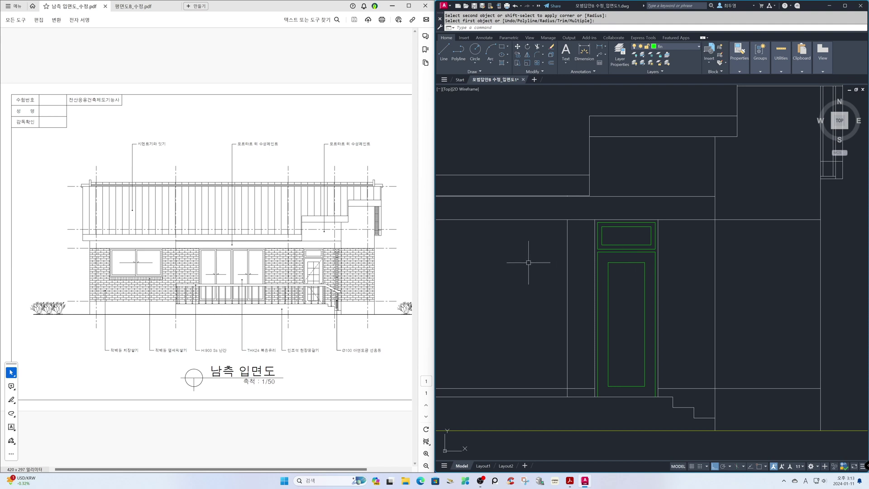
Erase the top line of the door's inner rectangle
{"action": "type", "text": "e"}
{"action": "key", "text": "Return"}
{"action": "left_click", "coordinate": [613, 262]}
{"action": "key", "text": "Return"}
Path-array the inner rectangle's bottom line along its left side, using the Divide method with 7 items
{"action": "type", "text": "ar"}
{"action": "key", "text": "Return"}
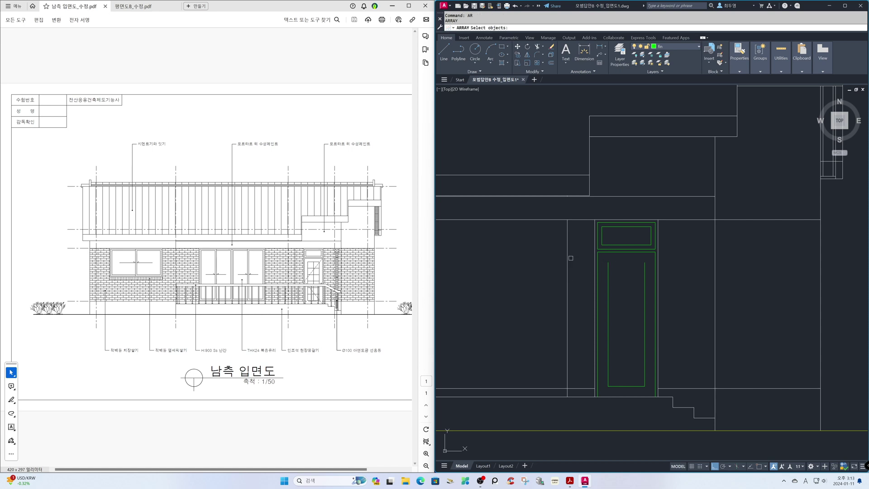
{"action": "left_click", "coordinate": [623, 386]}
{"action": "key", "text": "Return"}
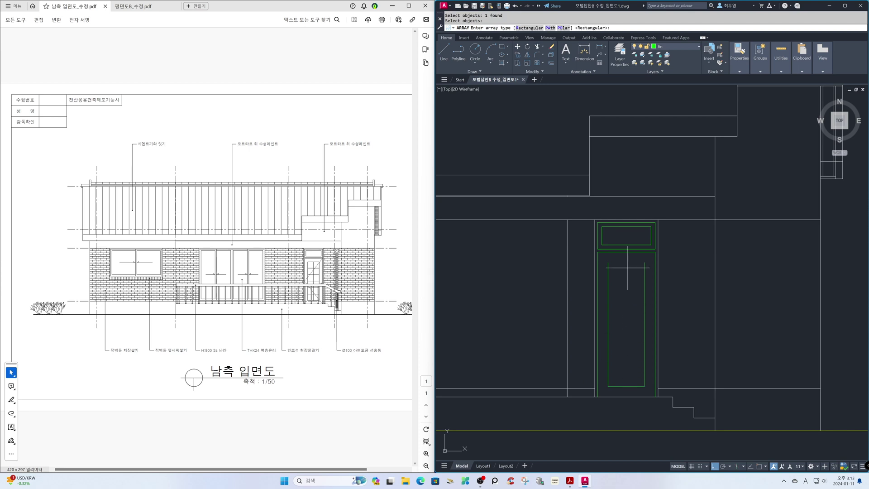
{"action": "left_click", "coordinate": [550, 28]}
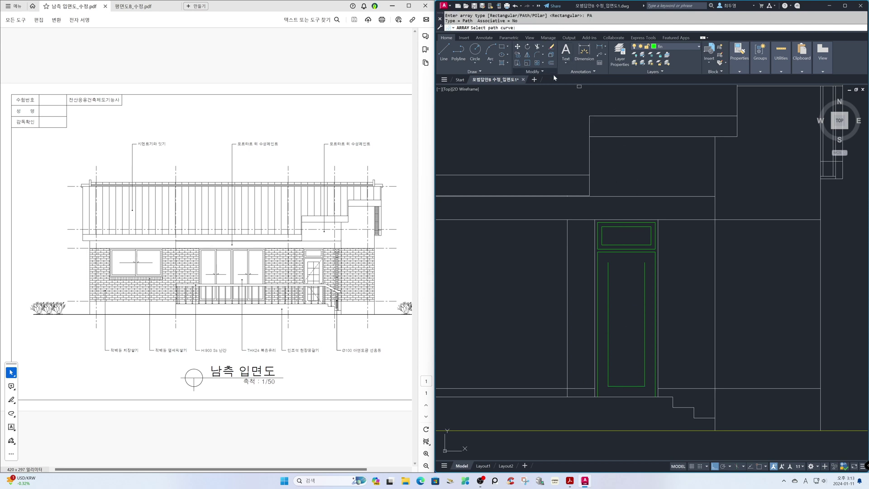
{"action": "left_click", "coordinate": [607, 366]}
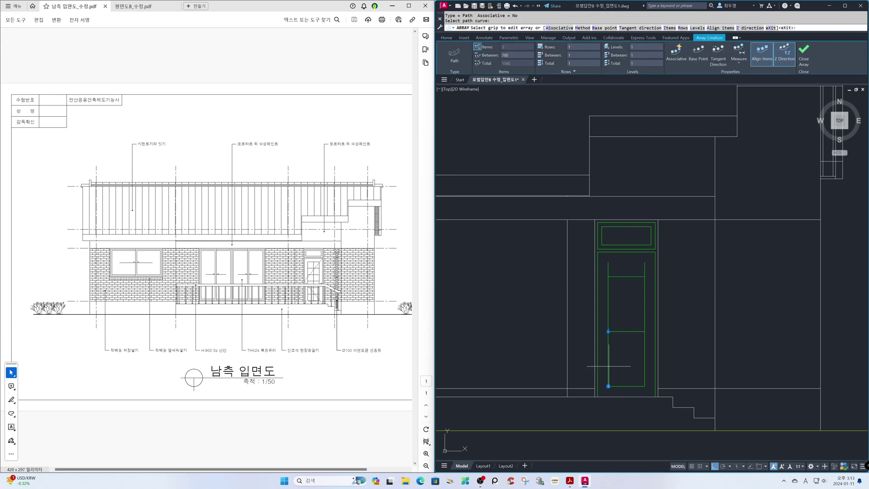
{"action": "left_click", "coordinate": [743, 59]}
{"action": "left_click", "coordinate": [746, 70]}
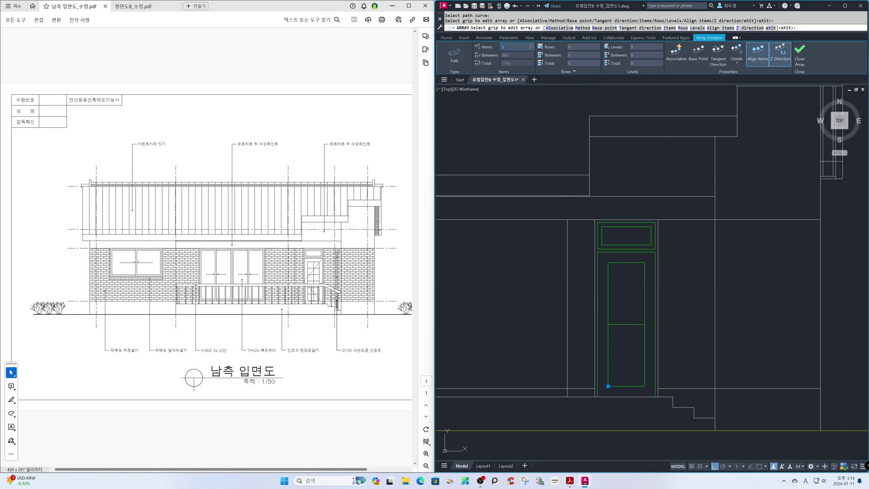
{"action": "left_click", "coordinate": [503, 47]}
{"action": "type", "text": "7"}
{"action": "key", "text": "Return"}
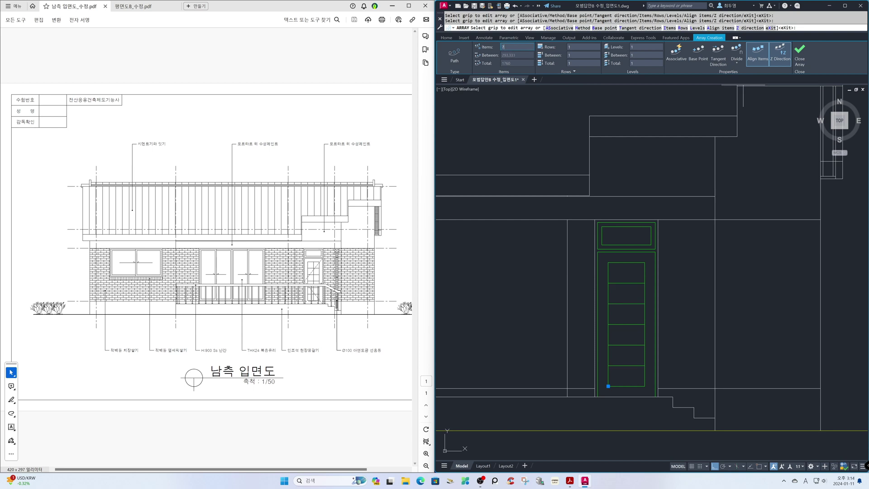
{"action": "left_click", "coordinate": [800, 54]}
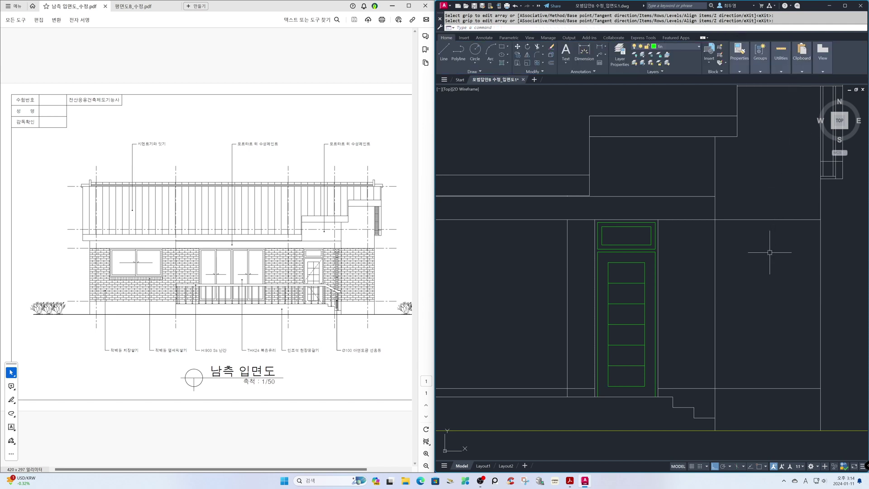
Turn on object snap and draw a vertical line between the midpoints of the glass panel's bottom and top lines
{"action": "key", "text": "F3"}
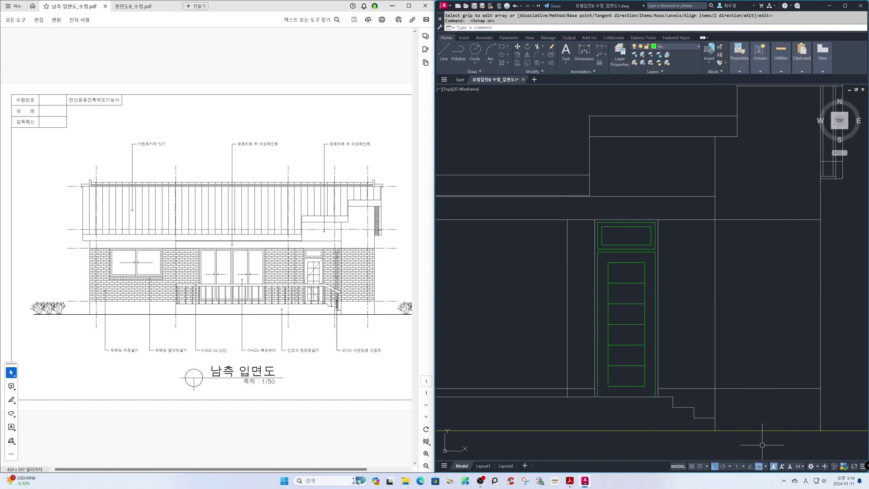
{"action": "right_click", "coordinate": [760, 469]}
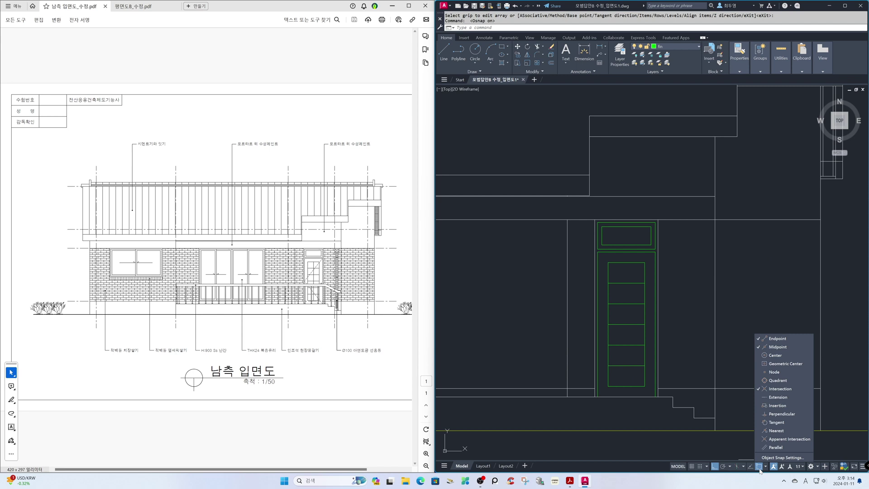
{"action": "left_click", "coordinate": [672, 445]}
{"action": "type", "text": "l"}
{"action": "key", "text": "Return"}
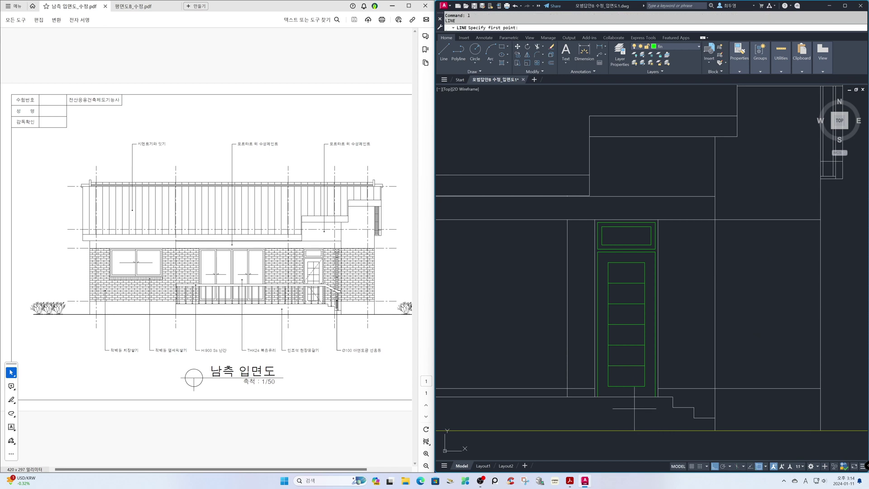
{"action": "left_click", "coordinate": [627, 386]}
{"action": "left_click", "coordinate": [626, 262]}
{"action": "key", "text": "Return"}
Move the glass panel's inner horizontal and vertical dividing lines to the hat layer
{"action": "left_click", "coordinate": [646, 378]}
{"action": "left_click", "coordinate": [618, 279]}
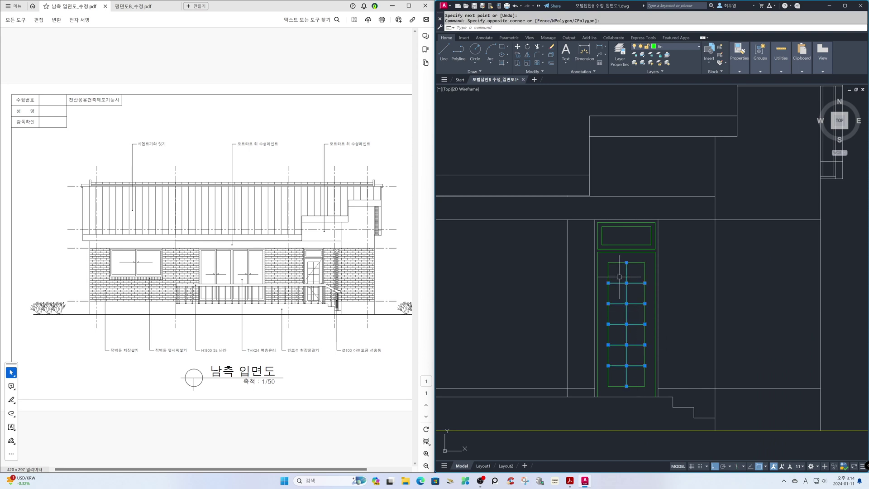
{"action": "left_click", "coordinate": [682, 47]}
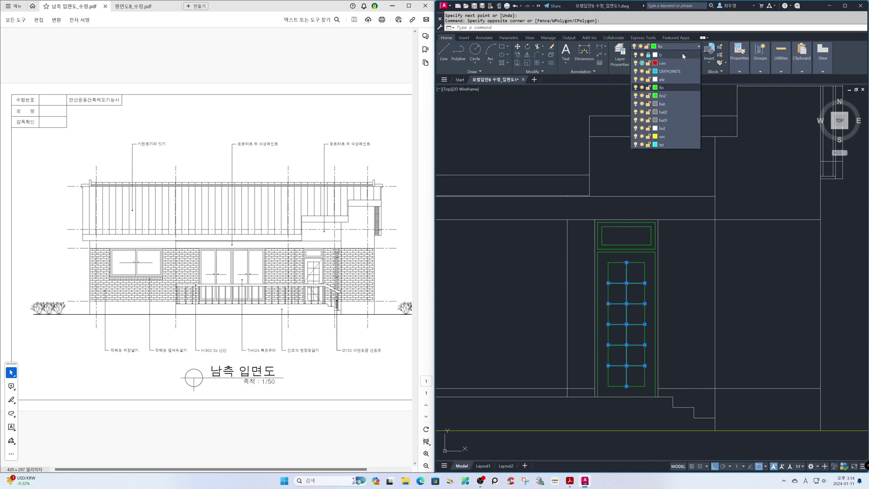
{"action": "left_click", "coordinate": [680, 103]}
{"action": "key", "text": "Escape"}
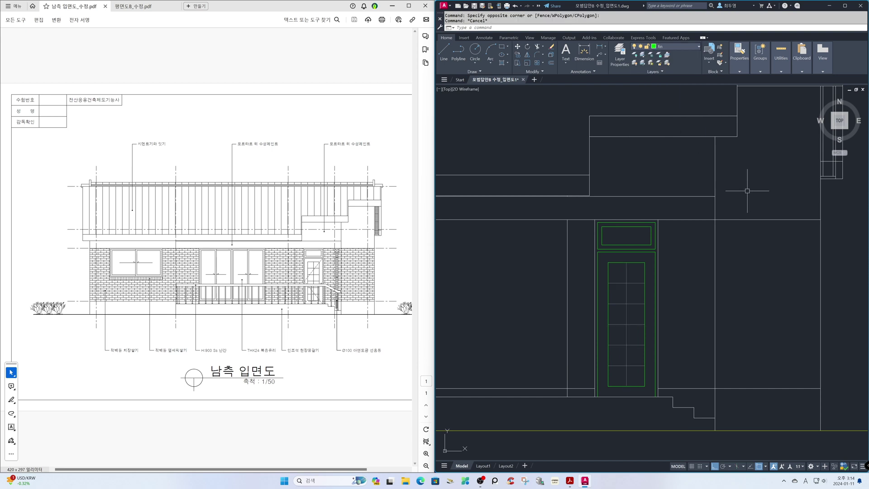
Offset the floor line at the door's base 900 upward to mark the door knob height
{"action": "type", "text": "z"}
{"action": "key", "text": "Return"}
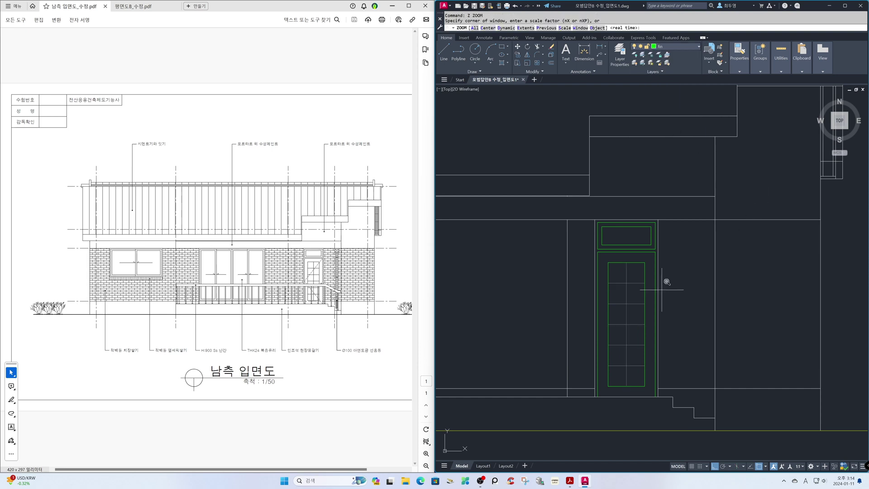
{"action": "left_click", "coordinate": [538, 272]}
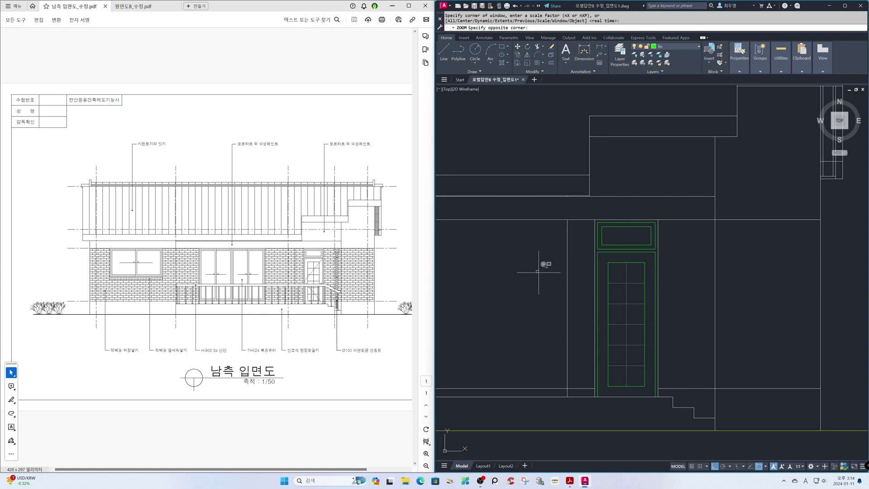
{"action": "left_click", "coordinate": [724, 415]}
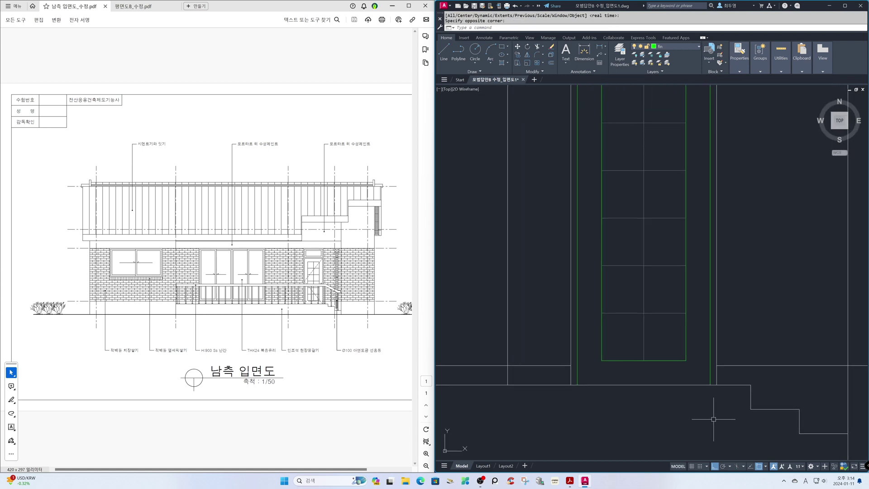
{"action": "type", "text": "o"}
{"action": "key", "text": "Return"}
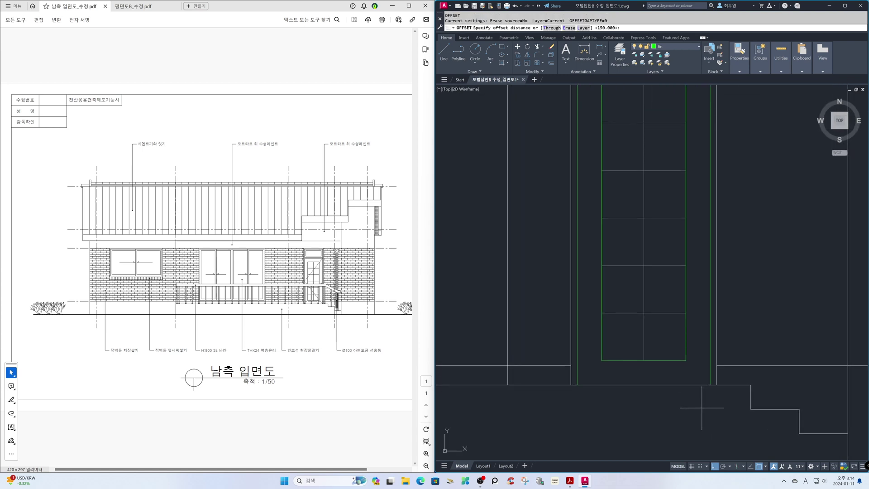
{"action": "key", "text": "Return"}
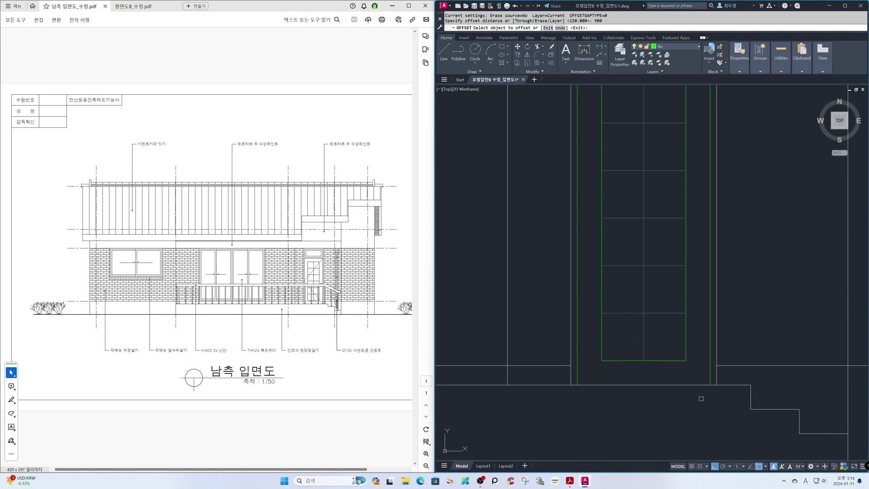
{"action": "left_click", "coordinate": [701, 385]}
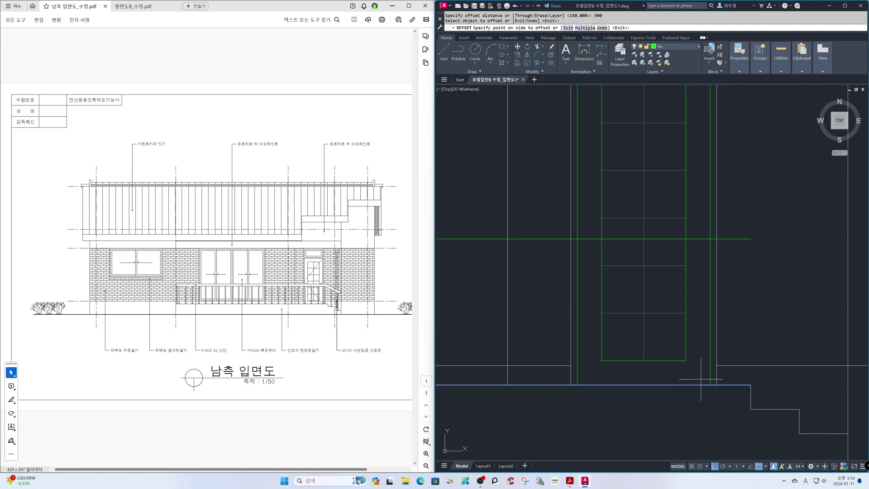
{"action": "key", "text": "F3"}
{"action": "left_click", "coordinate": [702, 352]}
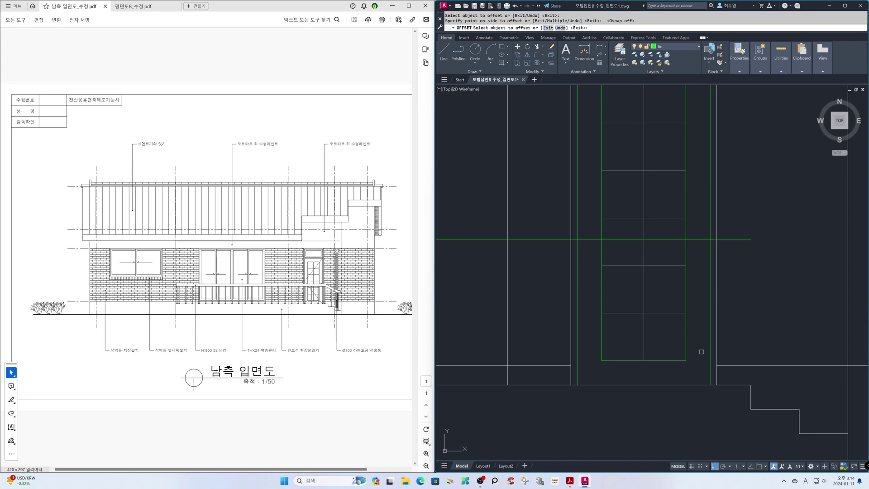
{"action": "key", "text": "Return"}
Offset the door outline's right side 75 inward to locate the door knob's centre
{"action": "key", "text": "Return"}
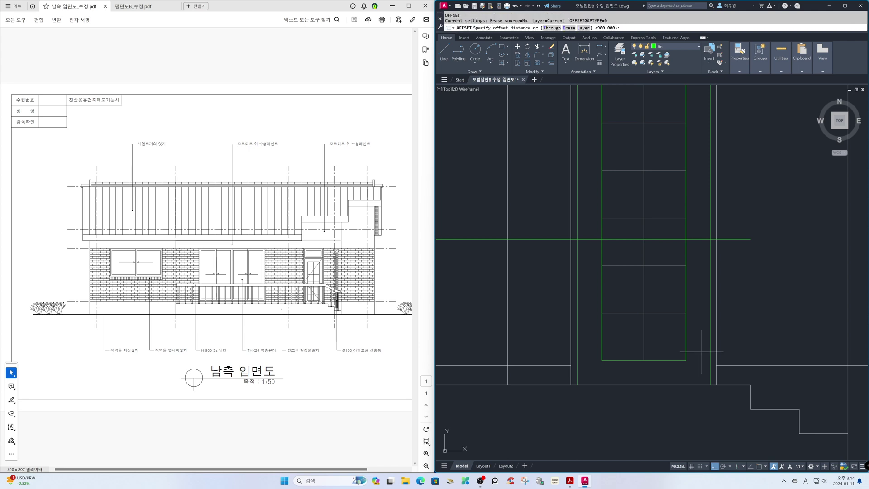
{"action": "type", "text": "75"}
{"action": "key", "text": "Return"}
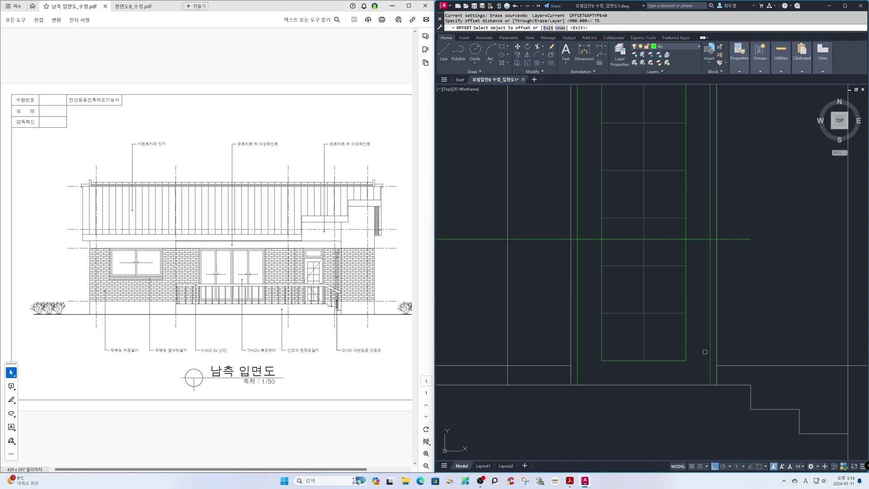
{"action": "left_click", "coordinate": [710, 351]}
{"action": "left_click", "coordinate": [696, 350]}
{"action": "key", "text": "Return"}
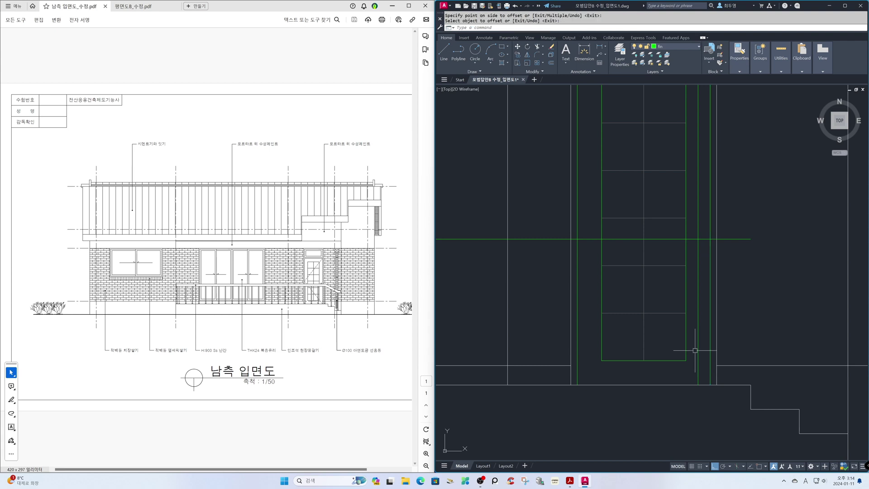
Draw the door knob as a circle of radius 30 centred where the two offset guide lines cross
{"action": "type", "text": "c"}
{"action": "key", "text": "Return"}
{"action": "key", "text": "Return"}
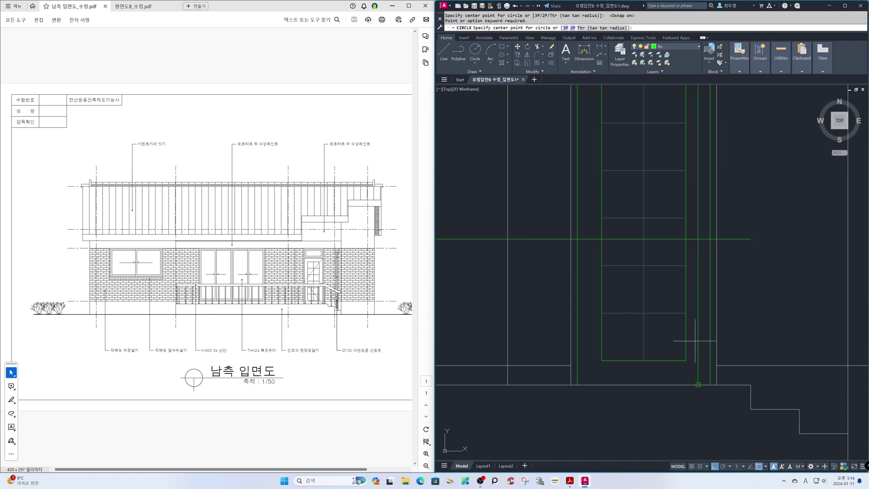
{"action": "left_click", "coordinate": [698, 239]}
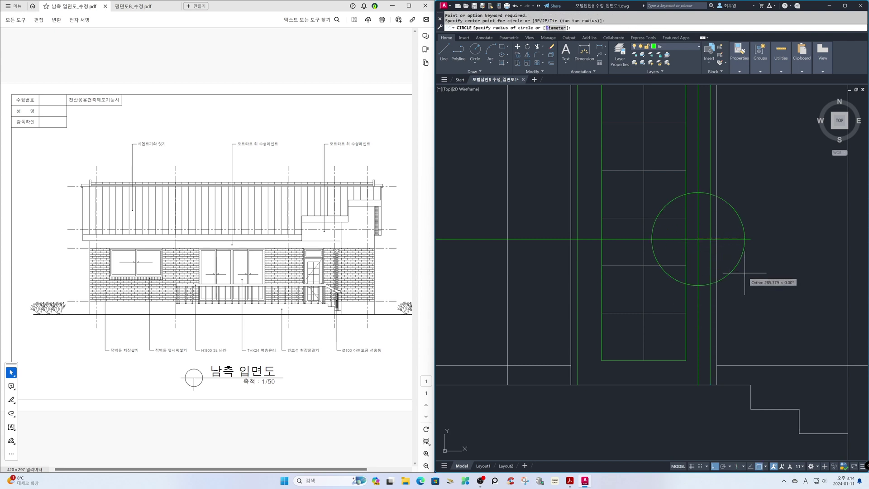
{"action": "type", "text": "30"}
{"action": "key", "text": "Return"}
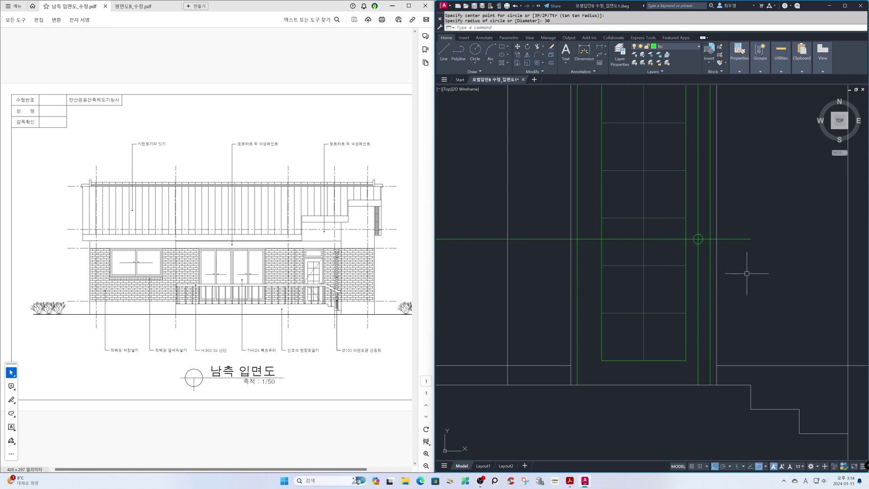
Move the door knob's horizontal and vertical guide lines to the cen layer
{"action": "left_click", "coordinate": [697, 244]}
{"action": "left_click", "coordinate": [678, 239]}
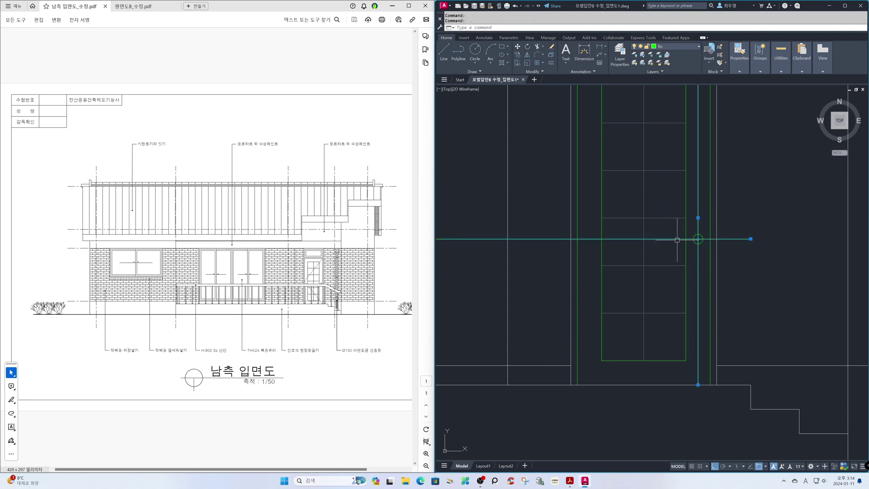
{"action": "left_click", "coordinate": [680, 46]}
{"action": "left_click", "coordinate": [642, 63]}
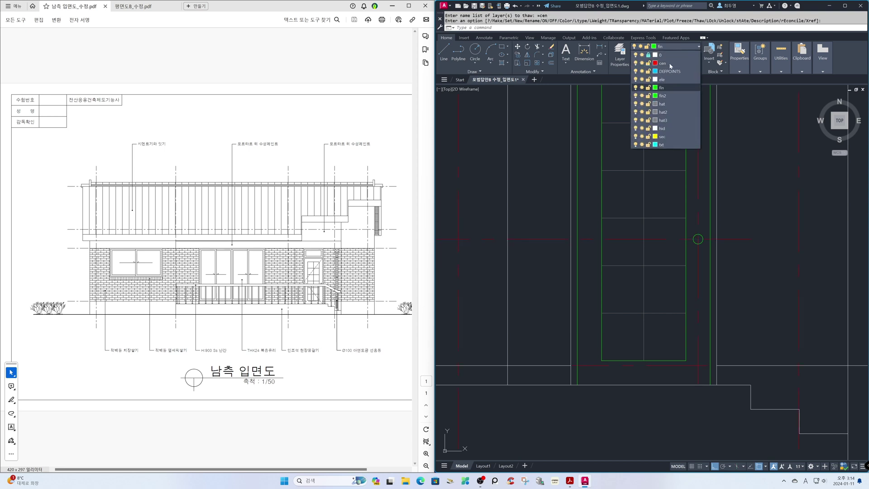
{"action": "left_click", "coordinate": [670, 63]}
{"action": "key", "text": "Escape"}
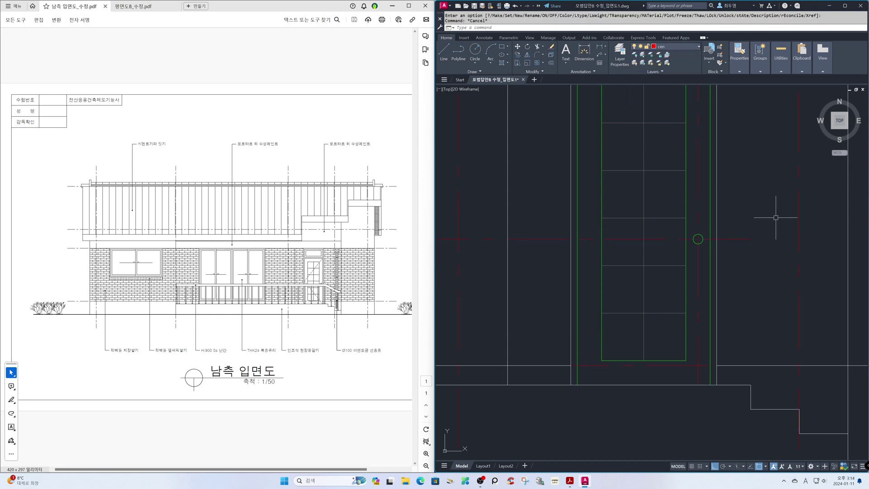
Trim the two guide lines outside the door knob circle, using the circle as the cutting edge
{"action": "type", "text": "tr"}
{"action": "key", "text": "space"}
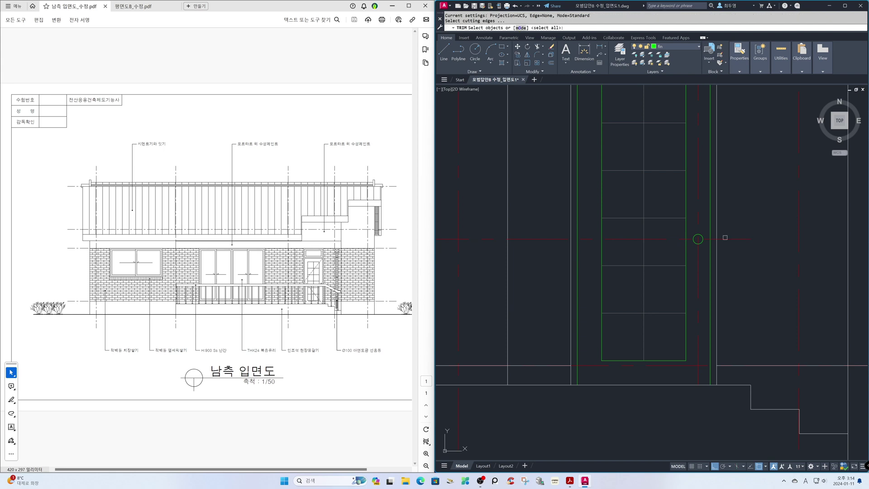
{"action": "left_click", "coordinate": [708, 239]}
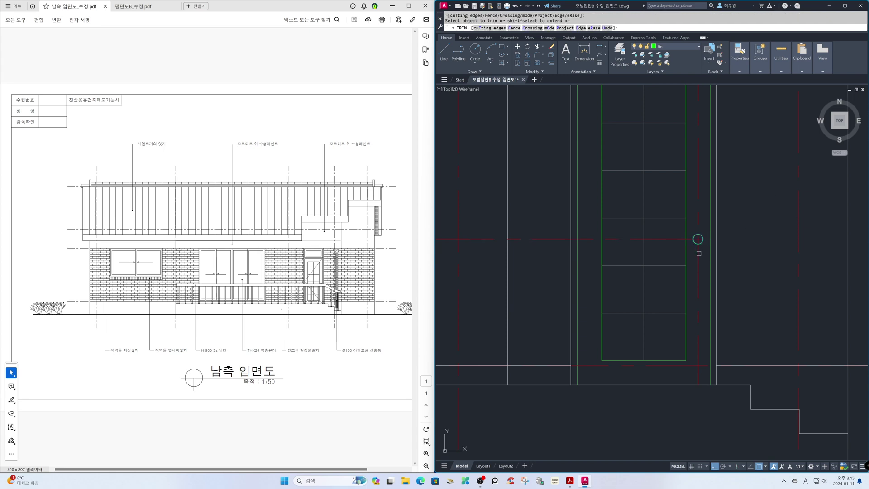
{"action": "key", "text": "Return"}
Scale the two centre lines inside the door knob by a factor of 2 about the knob's centre
{"action": "type", "text": "z"}
{"action": "key", "text": "Return"}
{"action": "left_click", "coordinate": [726, 211]}
{"action": "left_click", "coordinate": [672, 267]}
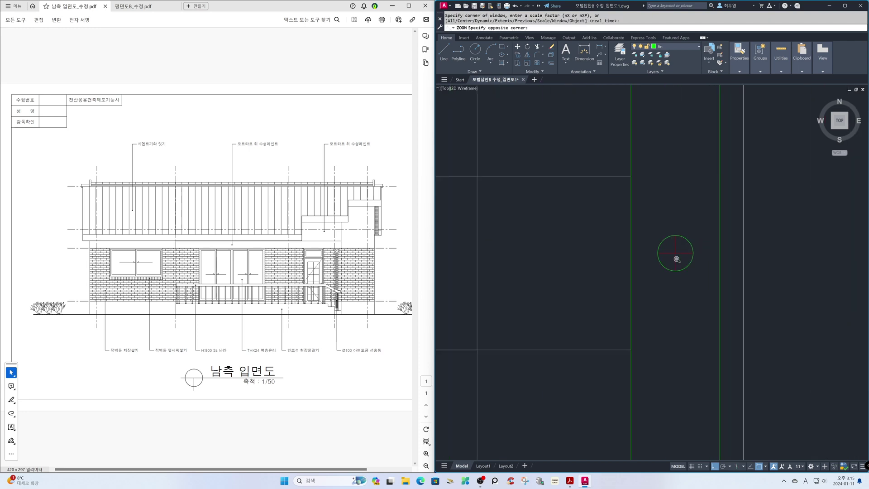
{"action": "type", "text": "sc"}
{"action": "key", "text": "Return"}
{"action": "left_click", "coordinate": [666, 281]}
{"action": "left_click", "coordinate": [639, 260]}
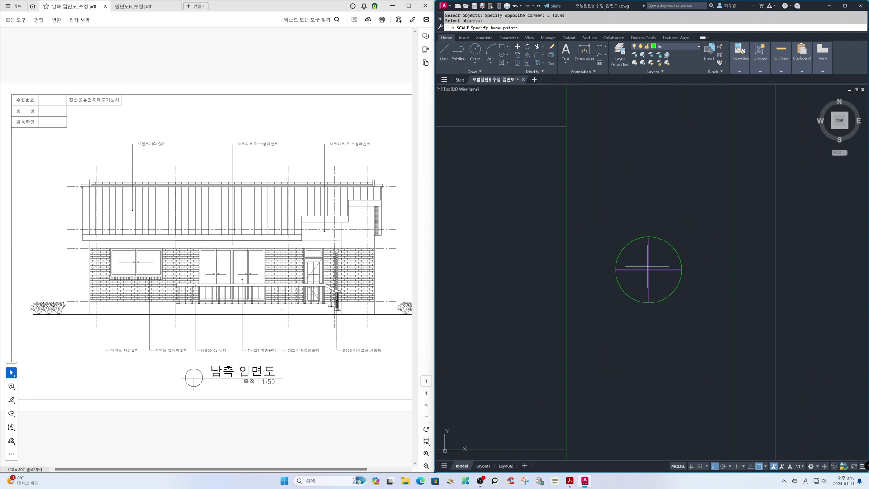
{"action": "key", "text": "Return"}
{"action": "left_click", "coordinate": [649, 270]}
{"action": "type", "text": "2"}
{"action": "key", "text": "Return"}
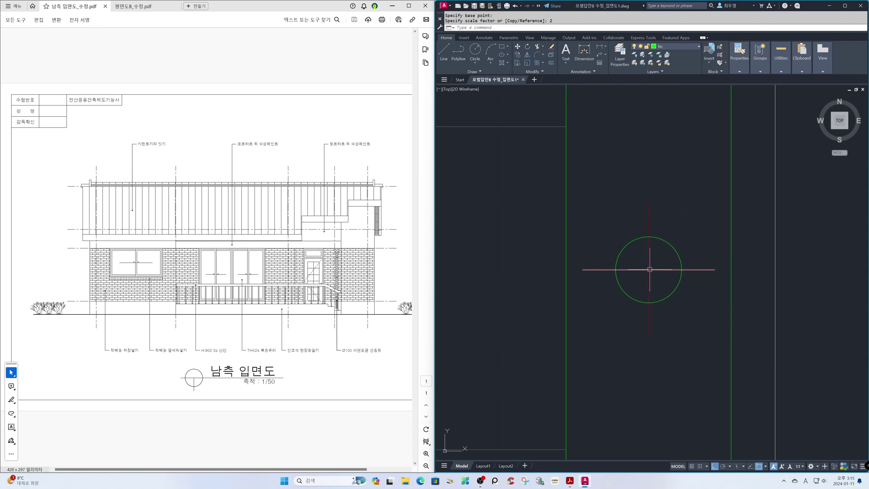
Draw the door's opening lines on layer fin2 from its upper right corner to the left side's midpoint and the lower right corner
{"action": "type", "text": "z"}
{"action": "key", "text": "Return"}
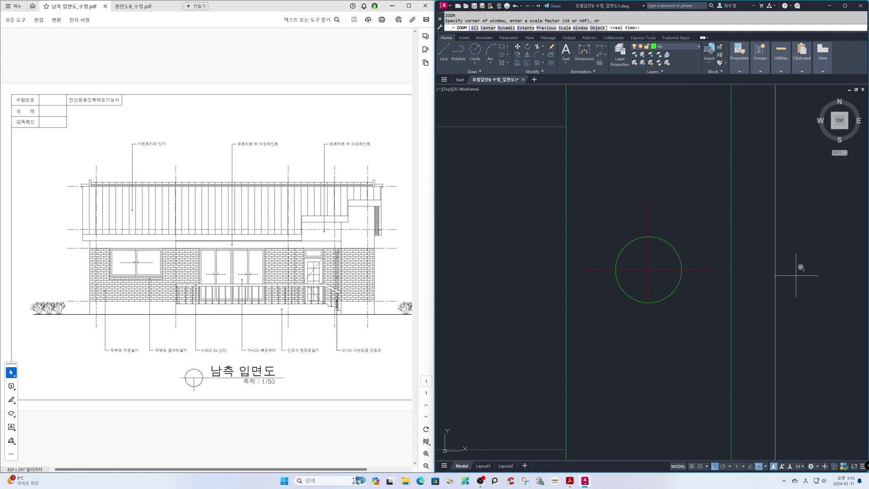
{"action": "type", "text": "p"}
{"action": "key", "text": "Return"}
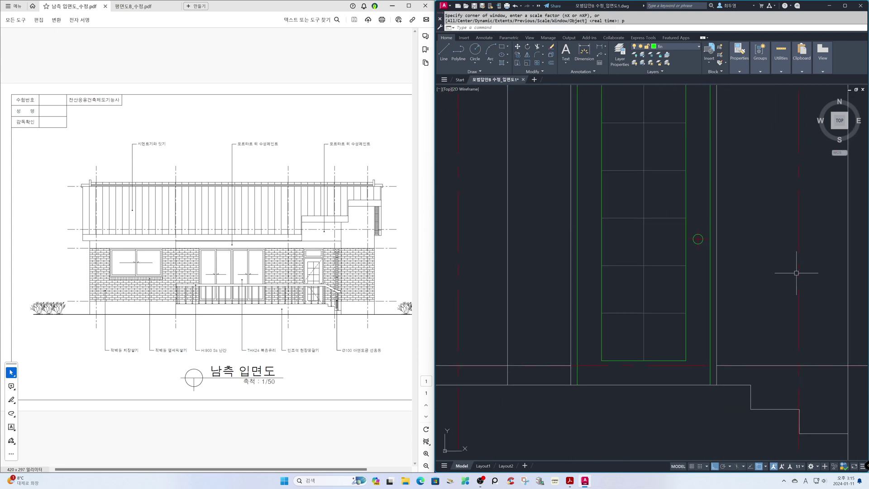
{"action": "key", "text": "Return"}
{"action": "type", "text": "p"}
{"action": "key", "text": "Return"}
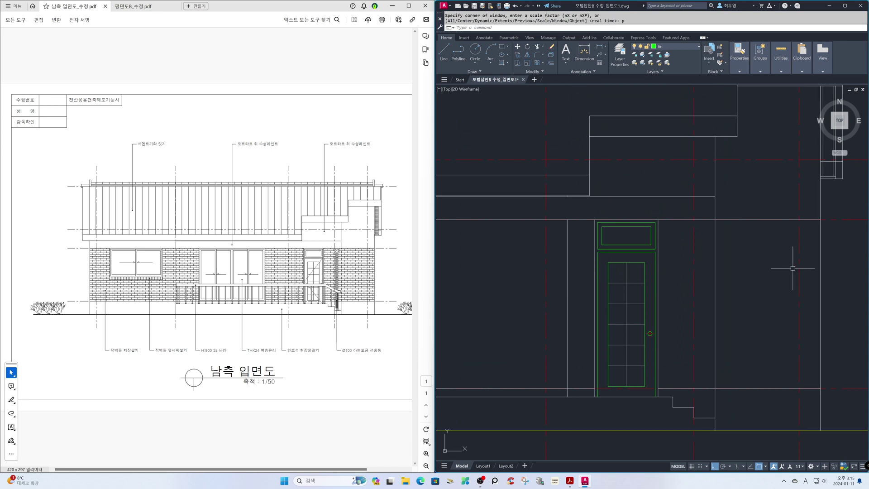
{"action": "left_click", "coordinate": [689, 48]}
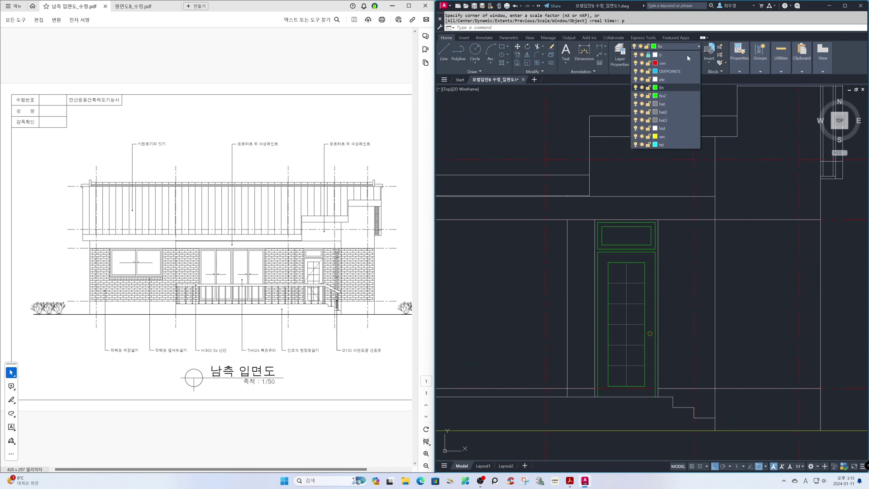
{"action": "left_click", "coordinate": [675, 93]}
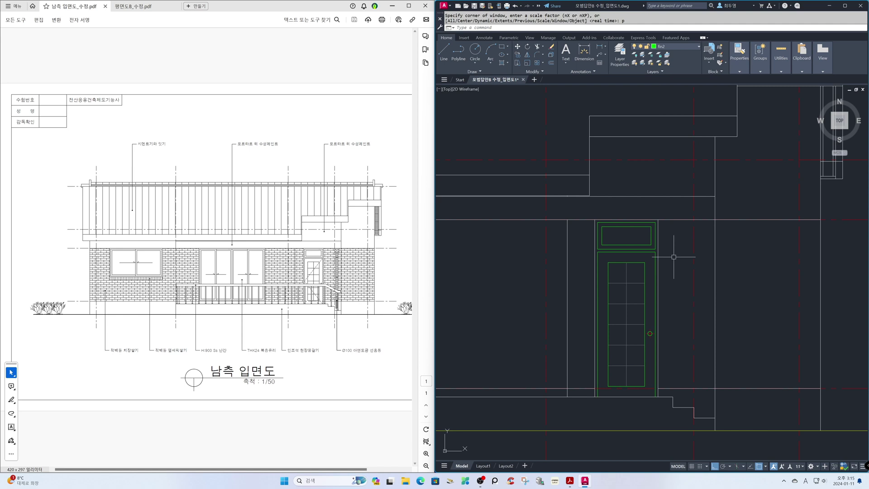
{"action": "key", "text": "F3"}
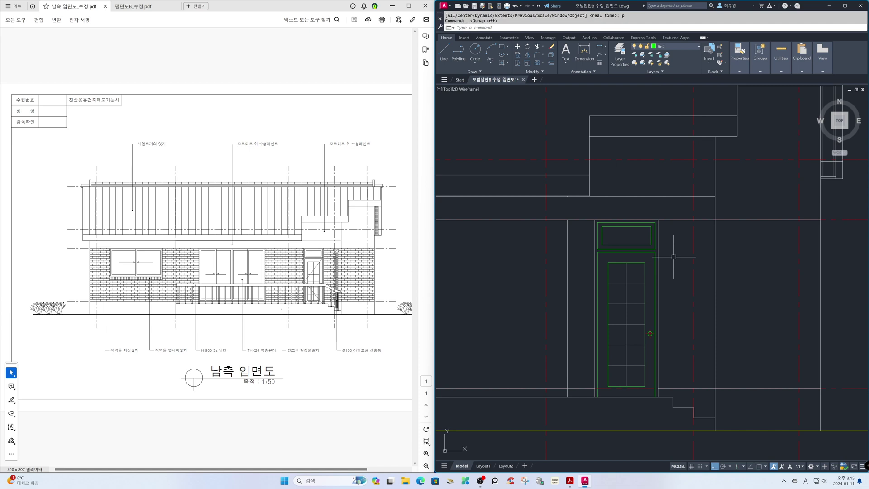
{"action": "key", "text": "Return"}
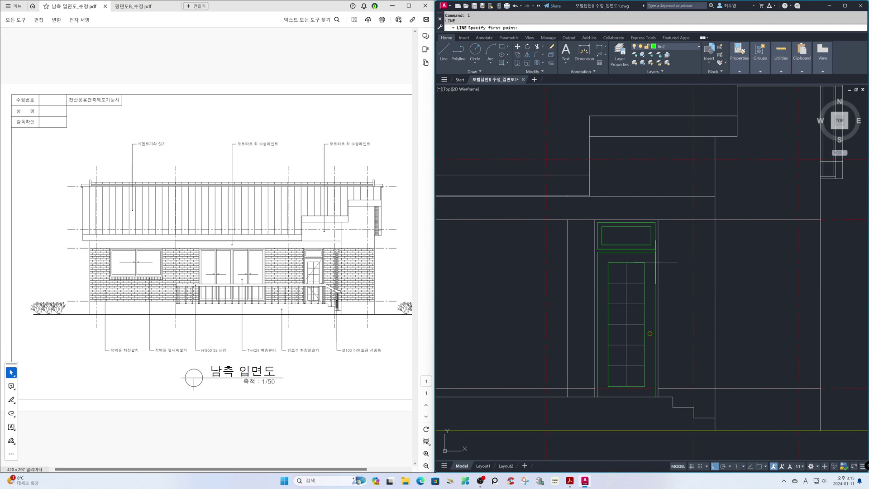
{"action": "key", "text": "F3"}
{"action": "left_click", "coordinate": [656, 257]}
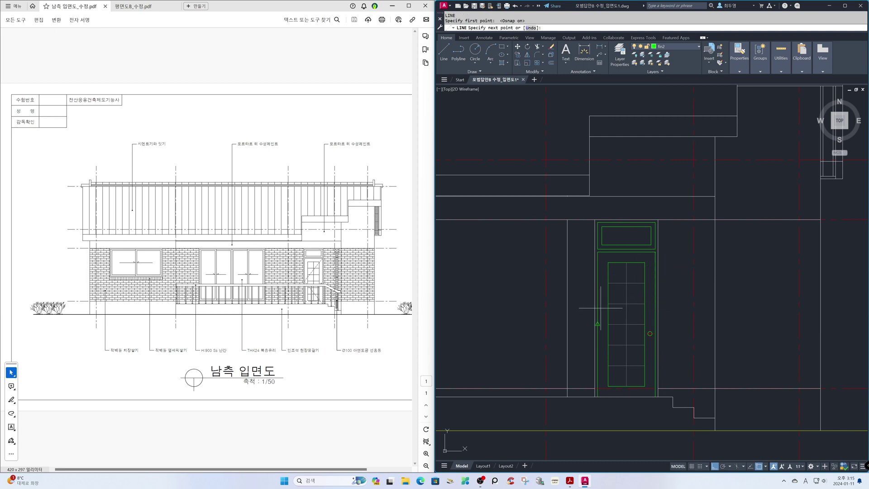
{"action": "key", "text": "F8"}
{"action": "left_click", "coordinate": [599, 325]}
{"action": "left_click", "coordinate": [654, 396]}
{"action": "key", "text": "Return"}
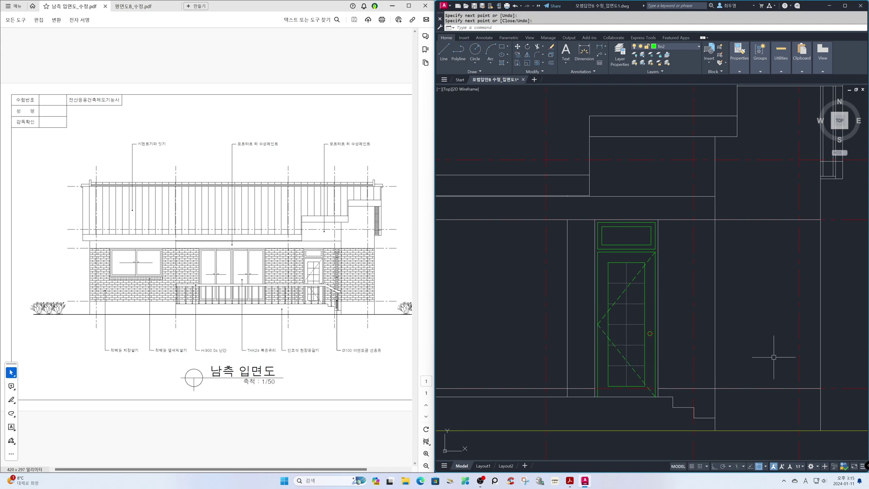
Draw the window's outer rectangle on layer ele above the elevation, 1200 high and about twice as long
{"action": "type", "text": "z"}
{"action": "key", "text": "Return"}
{"action": "type", "text": "p"}
{"action": "key", "text": "Return"}
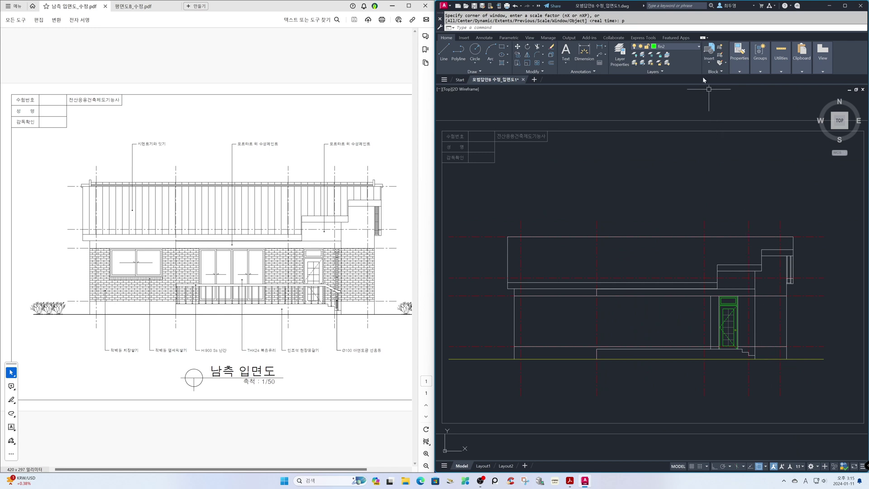
{"action": "left_click", "coordinate": [689, 47]}
{"action": "left_click", "coordinate": [680, 79]}
{"action": "type", "text": "rec"}
{"action": "key", "text": "Return"}
{"action": "left_click", "coordinate": [593, 170]}
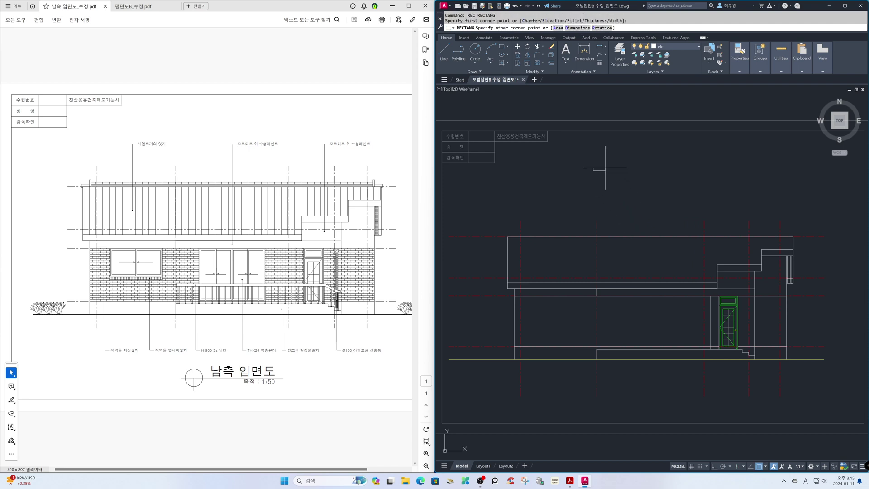
{"action": "type", "text": "d"}
{"action": "key", "text": "Return"}
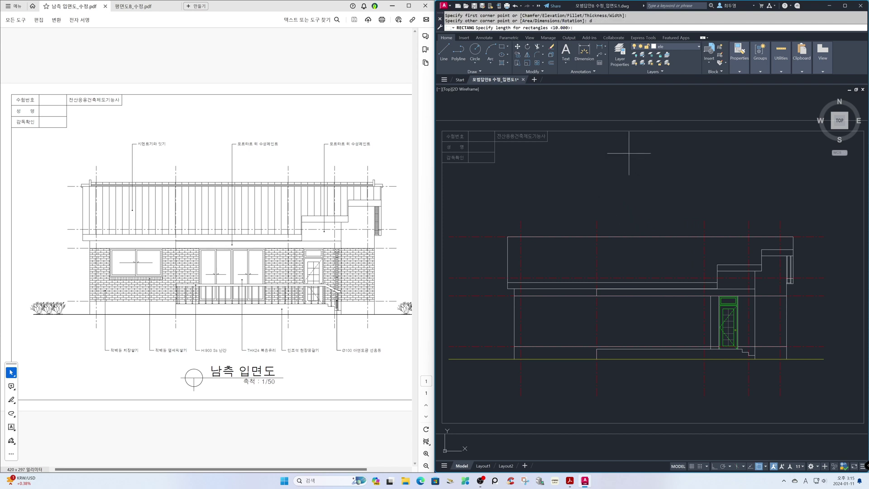
{"action": "key", "text": "Return"}
{"action": "type", "text": "1200"}
{"action": "key", "text": "Return"}
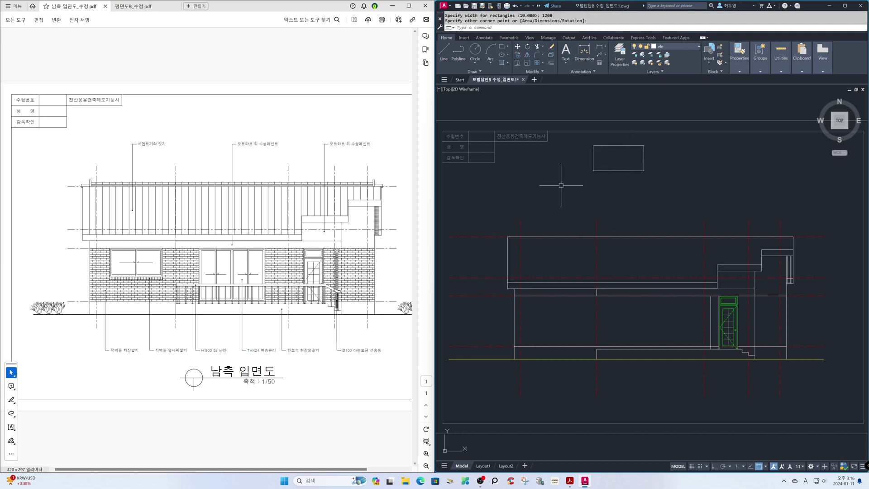
Offset the window rectangle 40 inward on layer fin to form the window frame
{"action": "type", "text": "z"}
{"action": "key", "text": "Return"}
{"action": "left_click", "coordinate": [571, 121]}
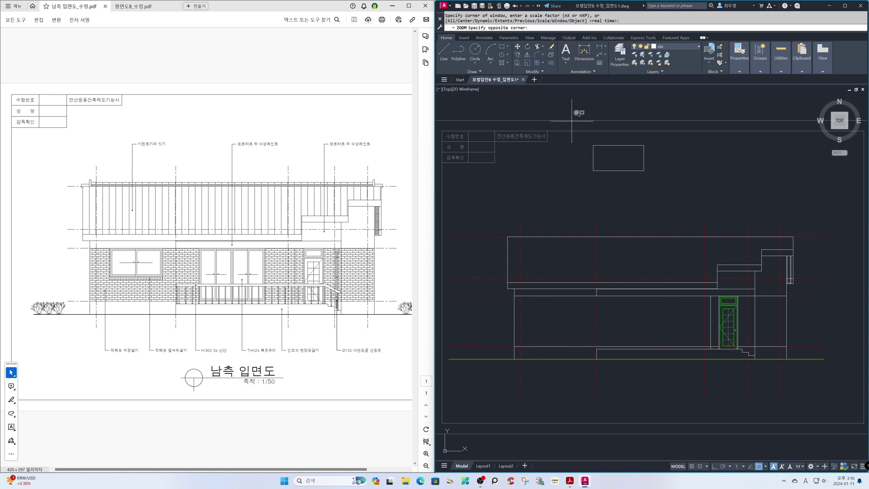
{"action": "left_click", "coordinate": [666, 196]}
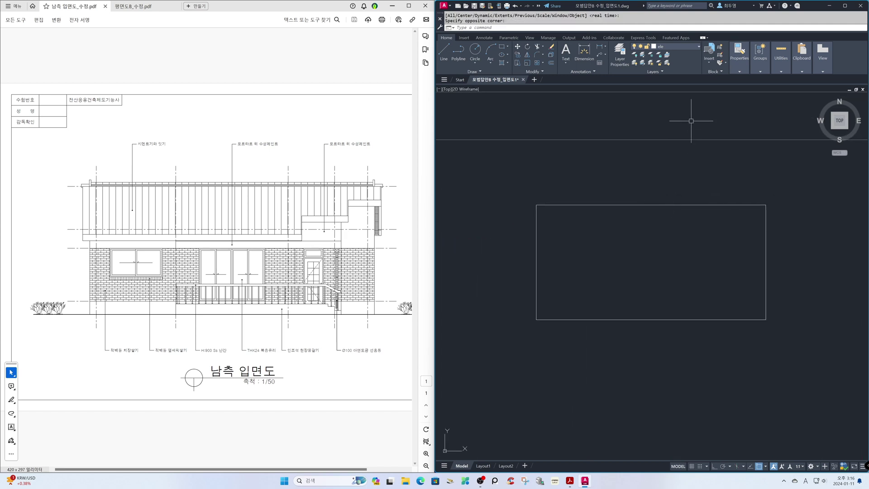
{"action": "left_click", "coordinate": [683, 47]}
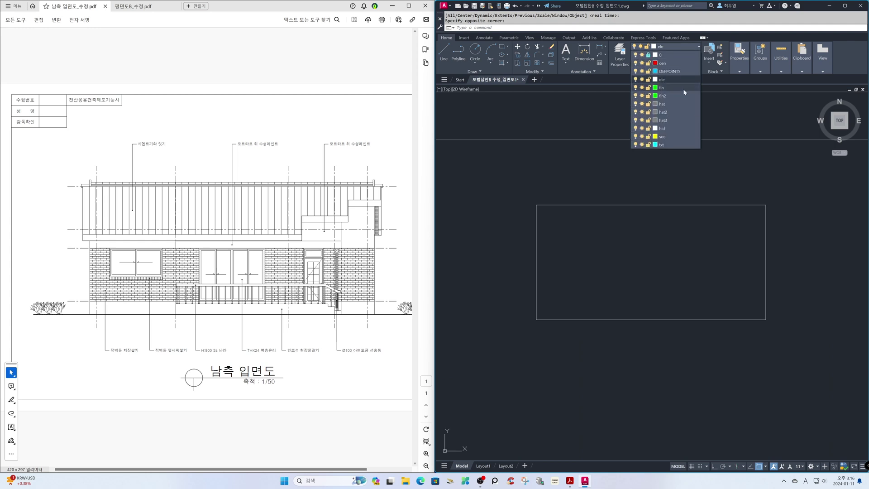
{"action": "left_click", "coordinate": [683, 88]}
{"action": "key", "text": "F3"}
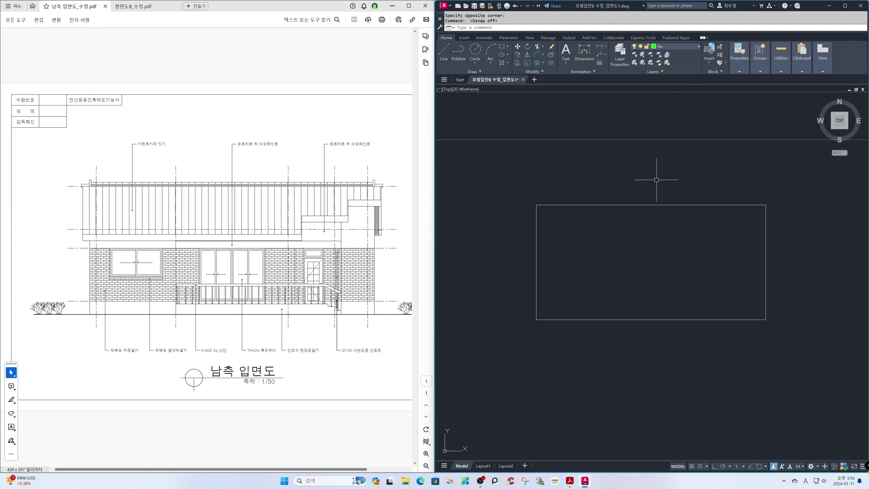
{"action": "key", "text": "Return"}
{"action": "type", "text": "40"}
{"action": "key", "text": "Return"}
{"action": "left_click", "coordinate": [656, 206]}
{"action": "left_click", "coordinate": [654, 228]}
{"action": "key", "text": "Return"}
Offset the green window frame rectangle another 60 inward to form the sash outline
{"action": "key", "text": "Return"}
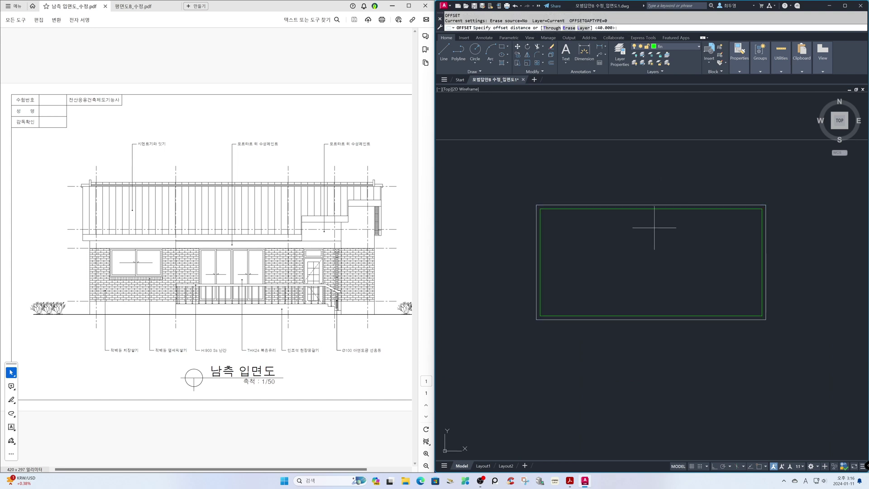
{"action": "key", "text": "Return"}
{"action": "left_click", "coordinate": [656, 211]}
{"action": "left_click", "coordinate": [655, 231]}
{"action": "key", "text": "Return"}
Draw a vertical line through the window's middle, from the frame rectangle's upper edge to its lower edge
{"action": "key", "text": "F3"}
{"action": "type", "text": "l"}
{"action": "key", "text": "Return"}
{"action": "left_click", "coordinate": [656, 209]}
{"action": "left_click", "coordinate": [668, 315]}
{"action": "key", "text": "Return"}
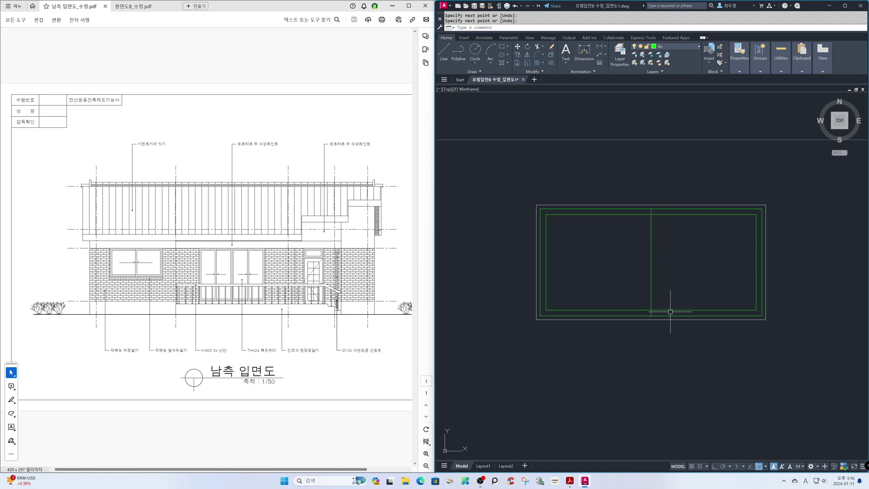
Offset the window's middle vertical line 30 to both sides to form the meeting stile
{"action": "key", "text": "F3"}
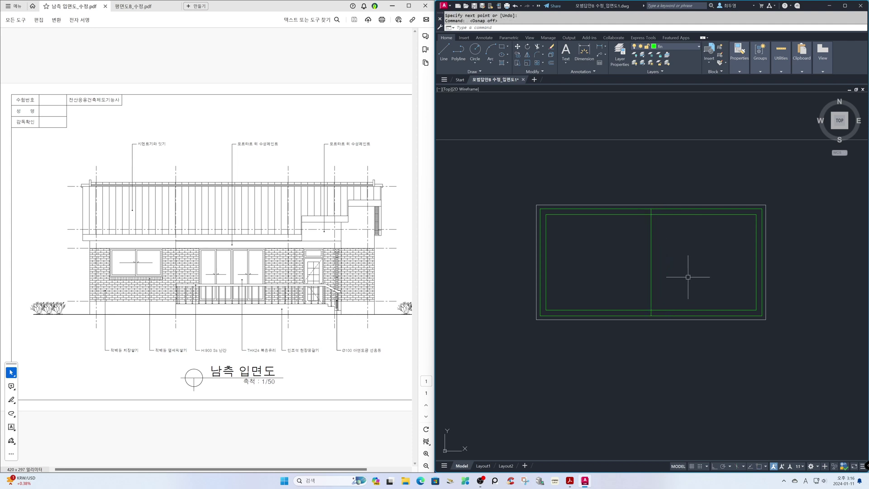
{"action": "type", "text": "o"}
{"action": "key", "text": "Return"}
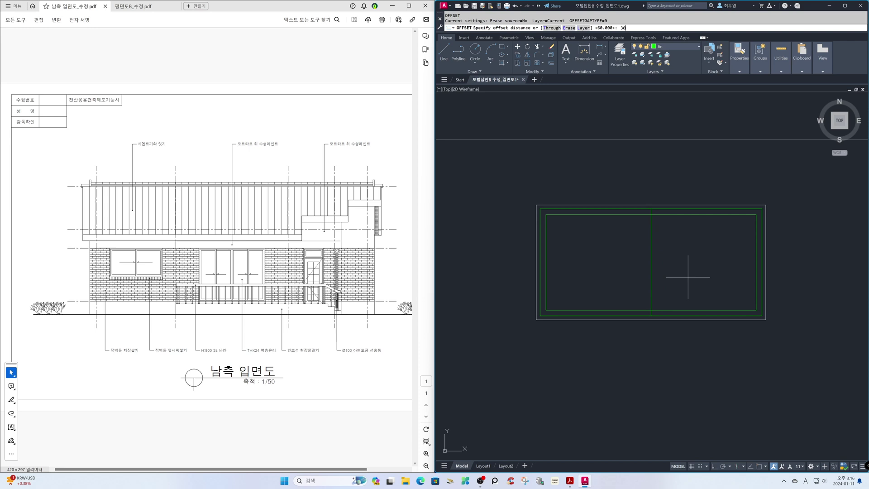
{"action": "key", "text": "Return"}
{"action": "left_click", "coordinate": [652, 272]}
{"action": "left_click", "coordinate": [675, 272]}
{"action": "left_click", "coordinate": [649, 275]}
{"action": "left_click", "coordinate": [617, 275]}
{"action": "key", "text": "Return"}
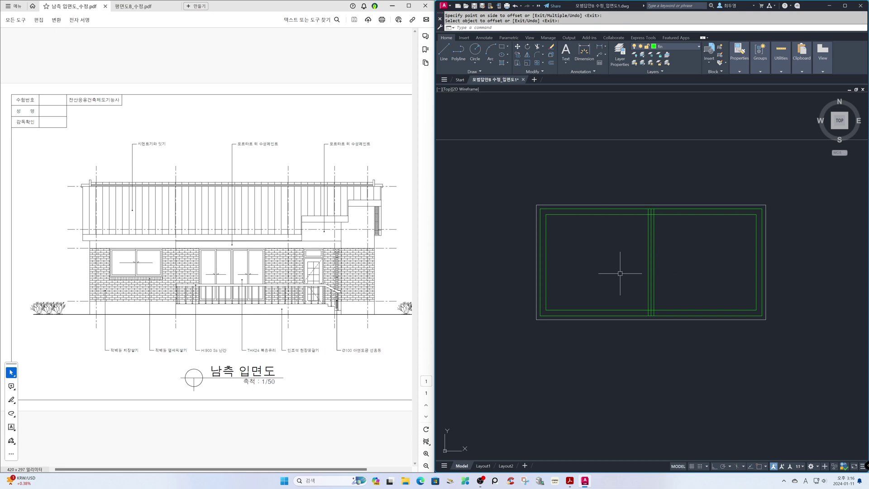
Erase the window's middle vertical line between the two offset lines
{"action": "type", "text": "z"}
{"action": "key", "text": "Return"}
{"action": "left_click", "coordinate": [589, 195]}
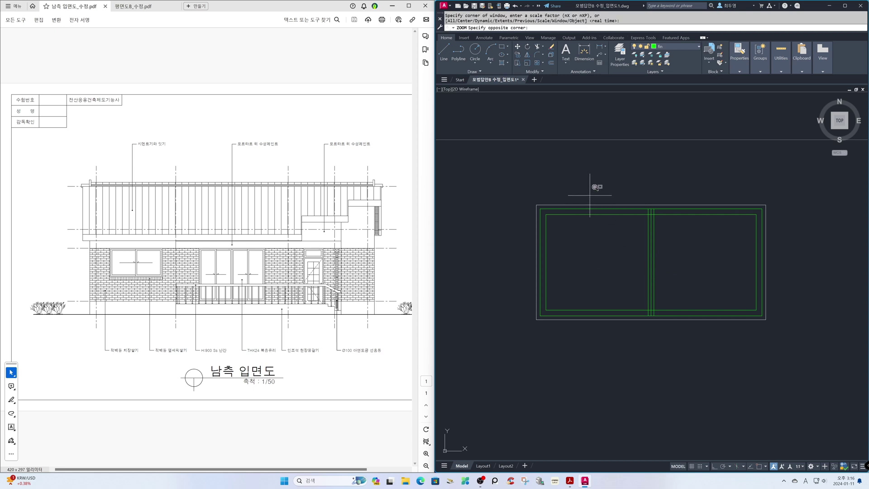
{"action": "left_click", "coordinate": [703, 334]}
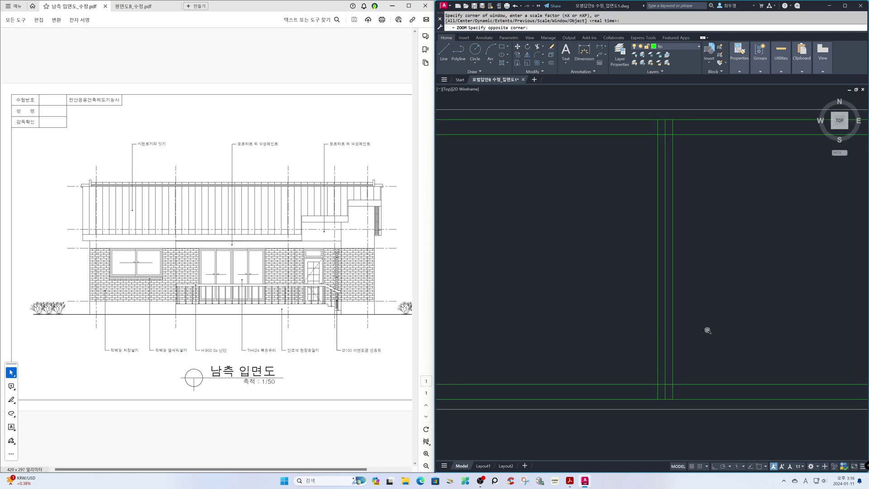
{"action": "type", "text": "e"}
{"action": "key", "text": "Return"}
{"action": "left_click", "coordinate": [668, 322]}
{"action": "key", "text": "Return"}
Trim the right stile line's ends beyond the inner sash outline and the outline's horizontal segments between the two stile lines
{"action": "type", "text": "tr"}
{"action": "key", "text": "Return"}
{"action": "left_click", "coordinate": [672, 390]}
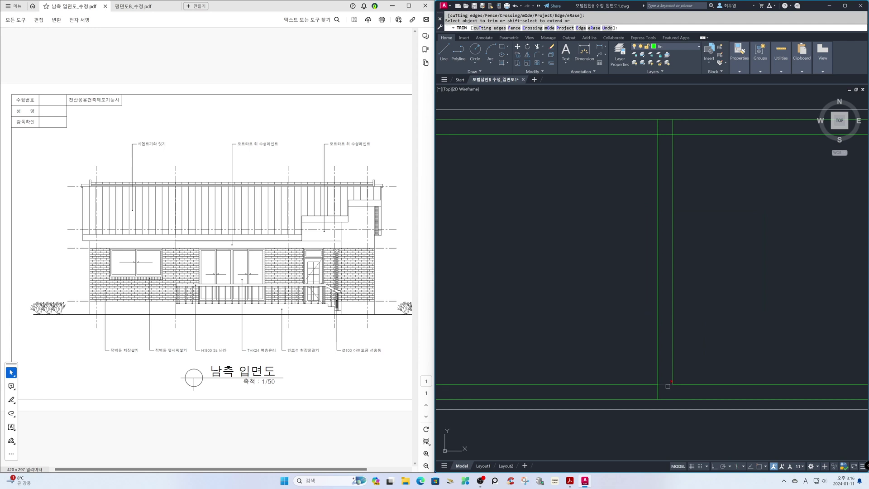
{"action": "left_click", "coordinate": [665, 383]}
{"action": "key", "text": "Return"}
{"action": "type", "text": "z"}
{"action": "key", "text": "Return"}
{"action": "type", "text": "p"}
{"action": "key", "text": "Return"}
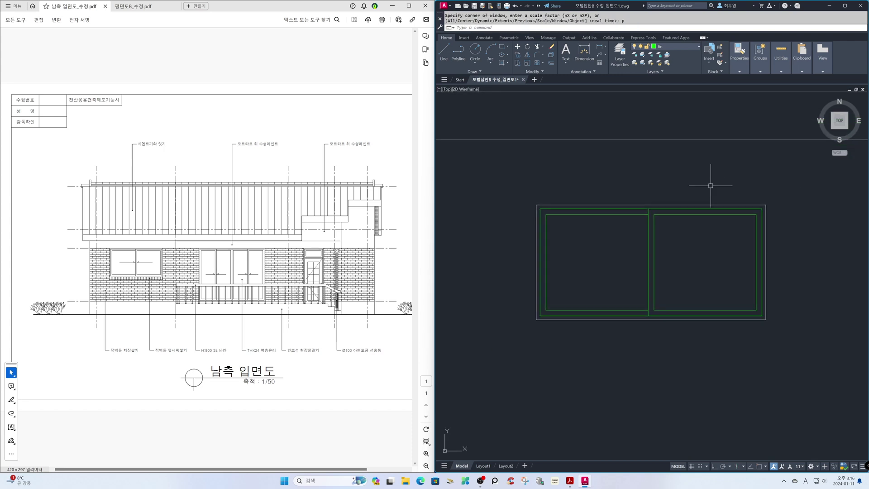
{"action": "key", "text": "Return"}
{"action": "key", "text": "Return"}
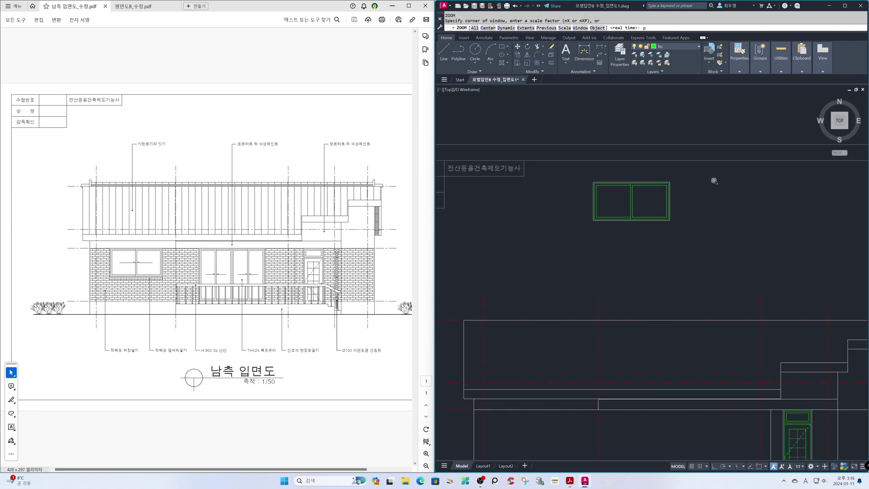
Copy the two-panel window horizontally to the right with Ortho on, placing one copy beside the original above the elevation
{"action": "type", "text": "c"}
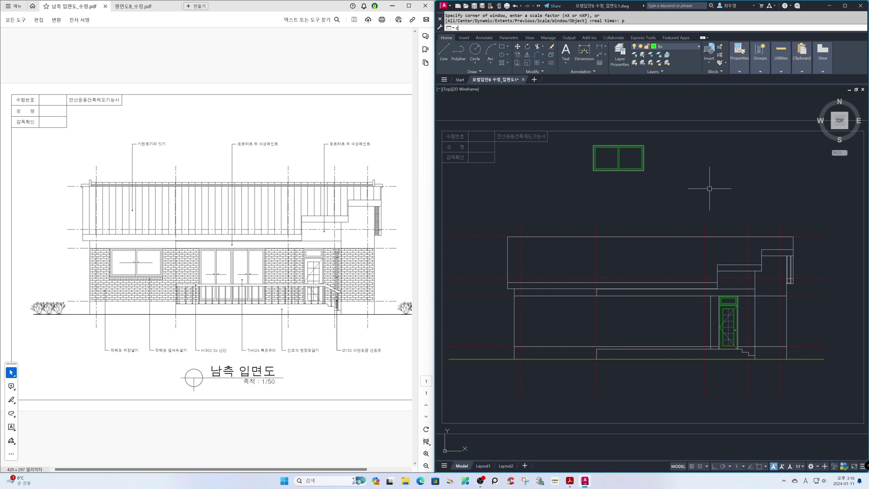
{"action": "type", "text": "p"}
{"action": "key", "text": "Return"}
{"action": "left_click", "coordinate": [688, 186]}
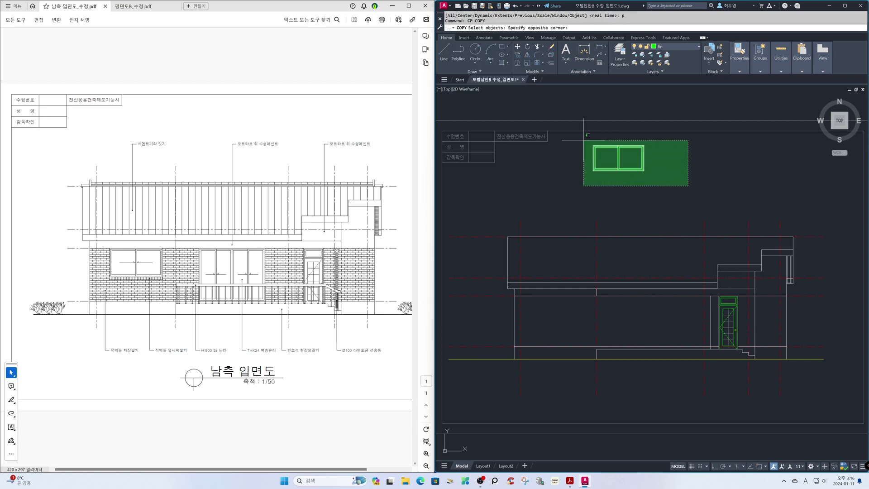
{"action": "left_click", "coordinate": [559, 119]}
{"action": "key", "text": "Return"}
{"action": "key", "text": "F8"}
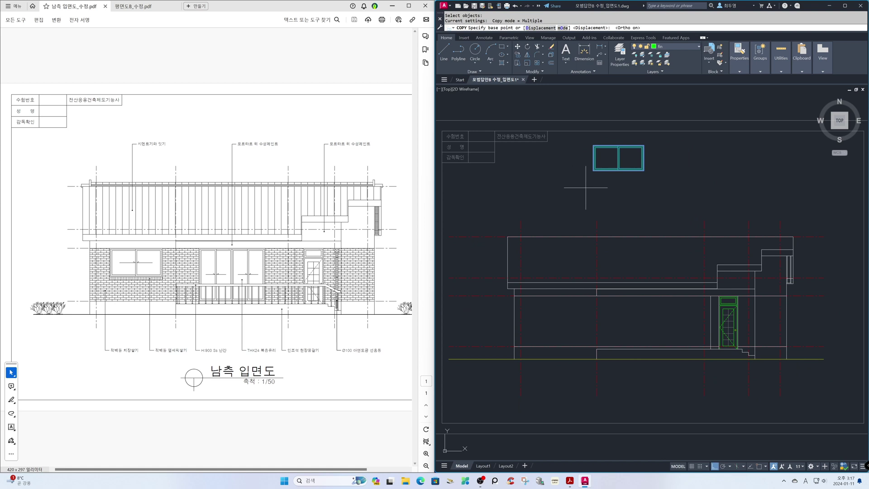
{"action": "left_click", "coordinate": [587, 186]}
{"action": "left_click", "coordinate": [688, 185]}
{"action": "key", "text": "Return"}
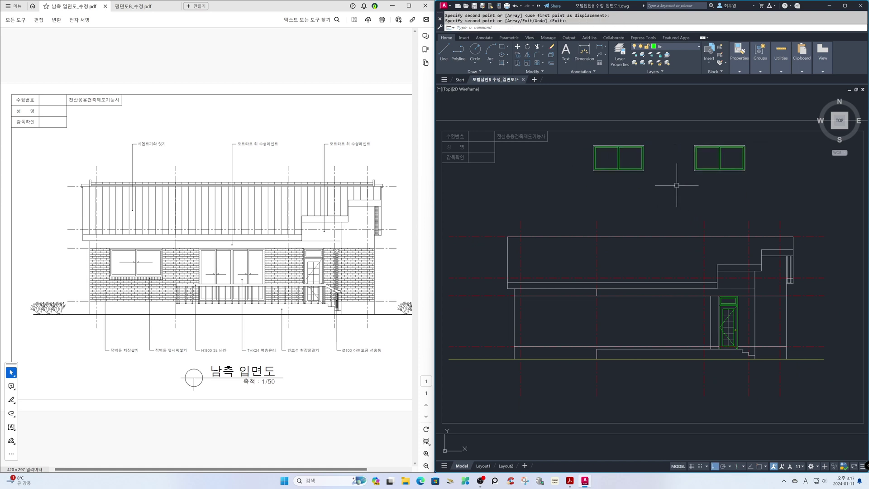
Explode the original window's frame and sash outlines into separate lines
{"action": "type", "text": "z"}
{"action": "key", "text": "Return"}
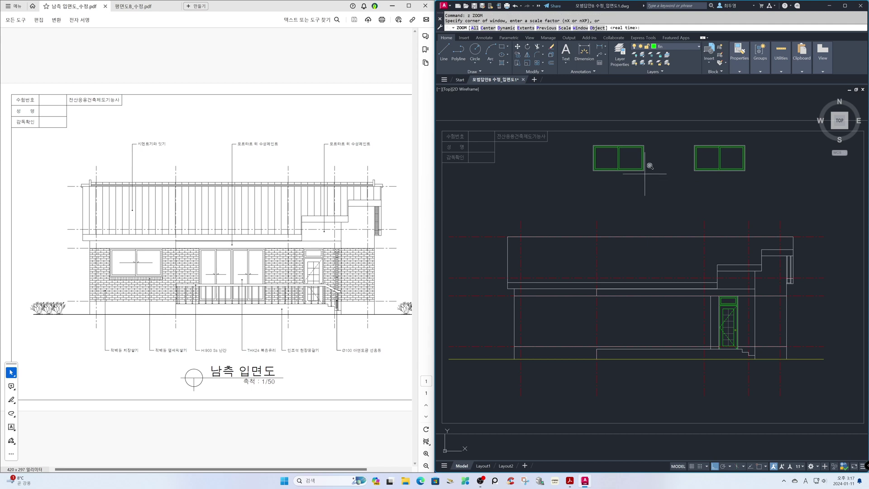
{"action": "left_click", "coordinate": [578, 125]}
{"action": "left_click", "coordinate": [662, 190]}
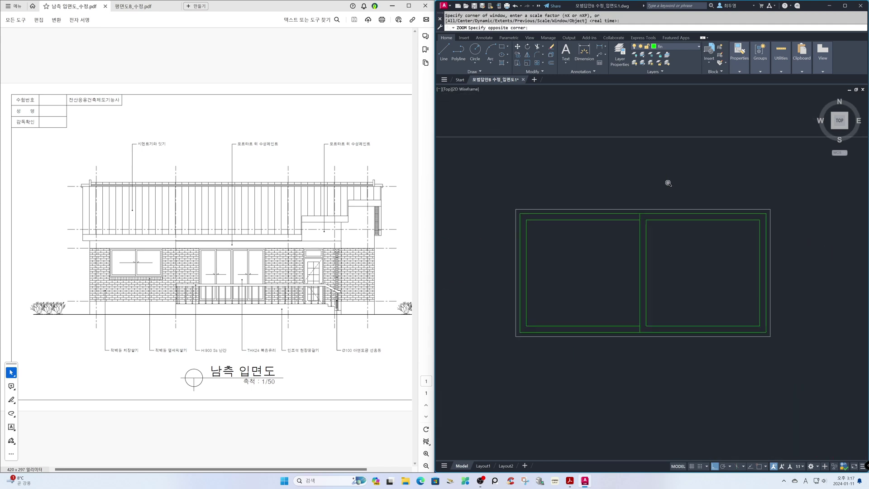
{"action": "type", "text": "x"}
{"action": "key", "text": "Return"}
{"action": "left_click", "coordinate": [605, 372]}
{"action": "left_click", "coordinate": [575, 316]}
{"action": "key", "text": "Return"}
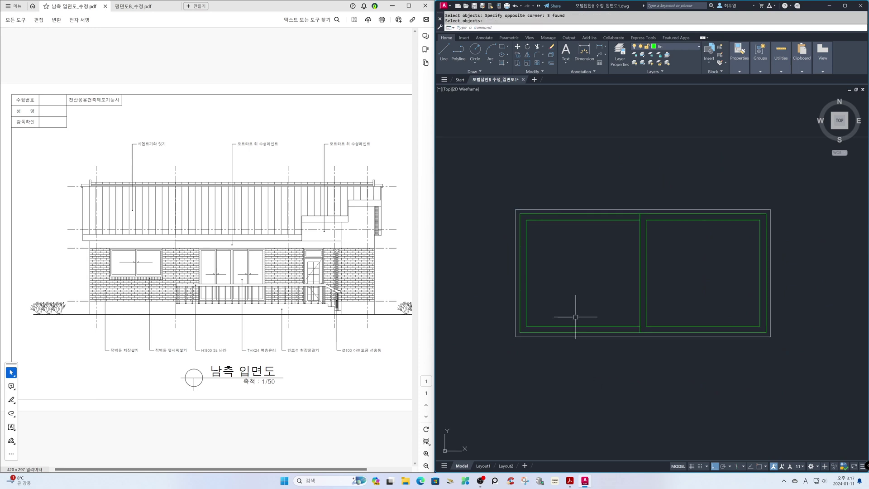
Make ele the current layer and offset the window frame's lower edge 150 downward for the sill
{"action": "left_click", "coordinate": [689, 46]}
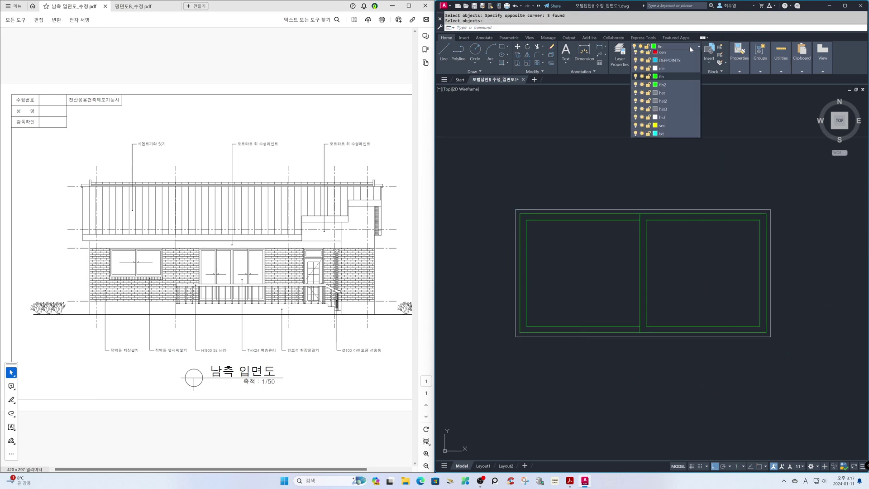
{"action": "left_click", "coordinate": [687, 81]}
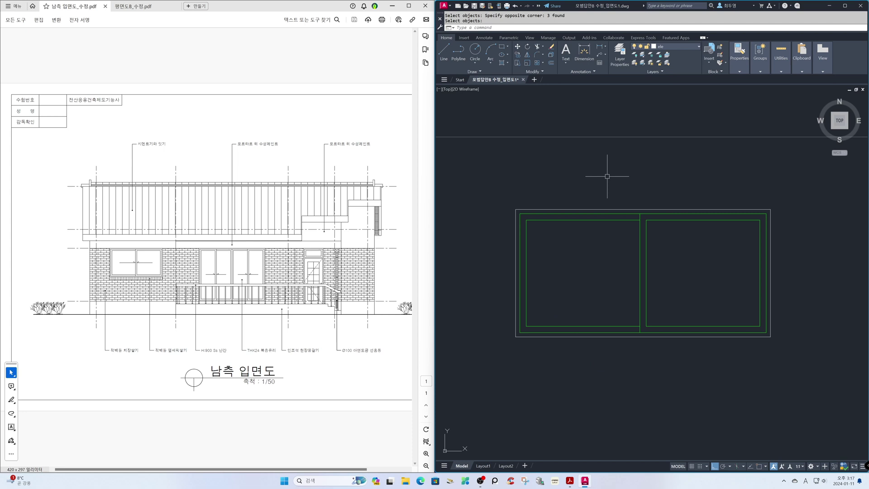
{"action": "type", "text": "o"}
{"action": "key", "text": "Return"}
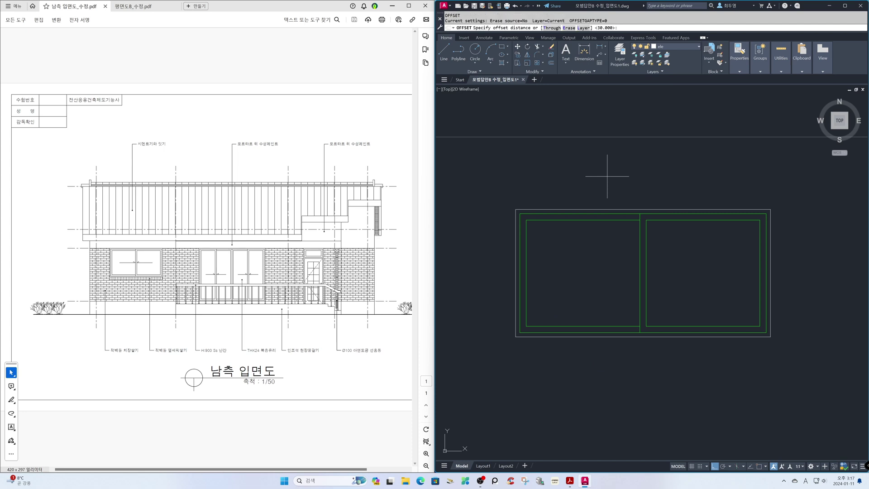
{"action": "type", "text": "150"}
{"action": "key", "text": "Return"}
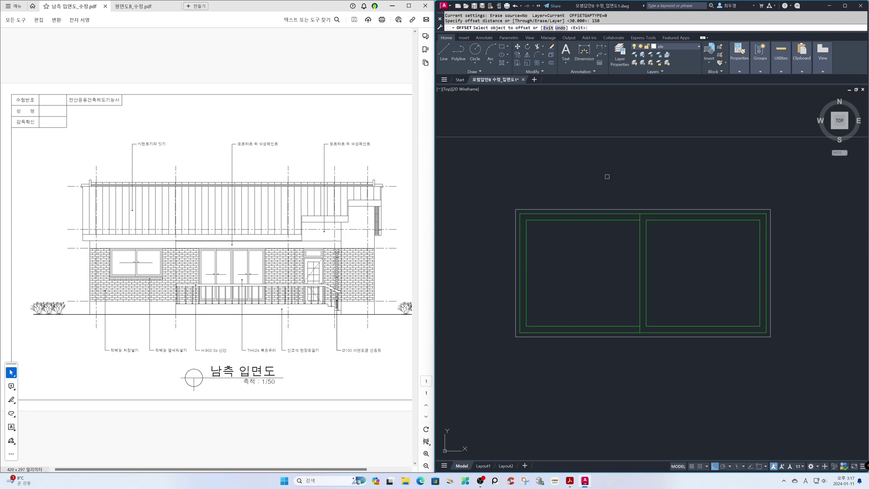
{"action": "left_click", "coordinate": [585, 338]}
{"action": "left_click", "coordinate": [583, 367]}
{"action": "key", "text": "Return"}
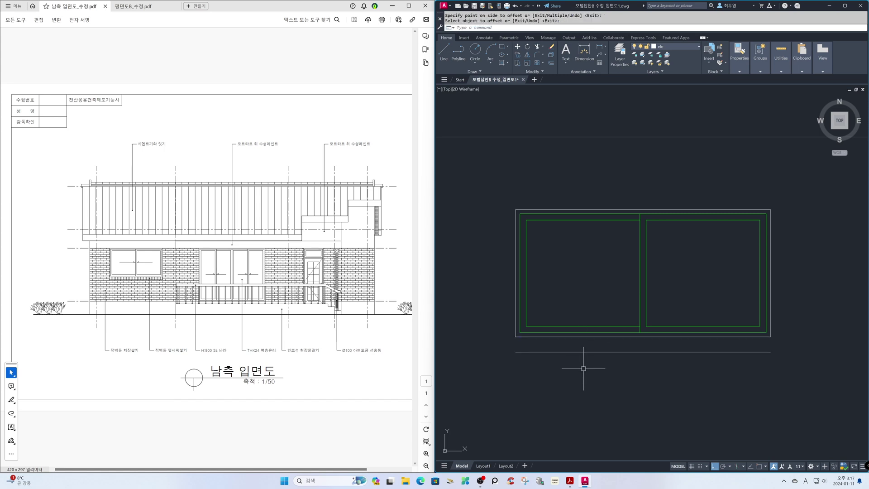
Extend the window frame's left and right sides down to the sill's lower line
{"action": "type", "text": "ex"}
{"action": "key", "text": "Return"}
{"action": "left_click", "coordinate": [518, 330]}
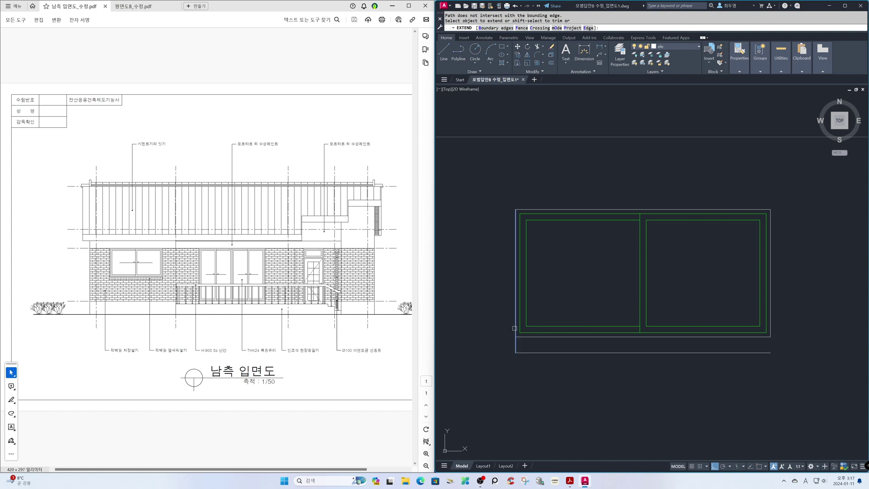
{"action": "left_click", "coordinate": [773, 337]}
{"action": "key", "text": "Return"}
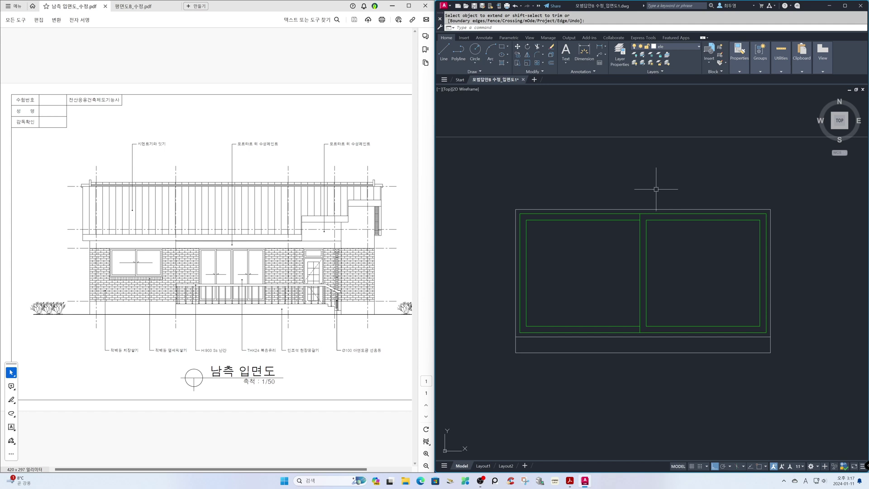
Draw a three-sided polygon by edge above the window, with a vertical edge of 100, as a right-pointing arrowhead
{"action": "type", "text": "pol"}
{"action": "key", "text": "Return"}
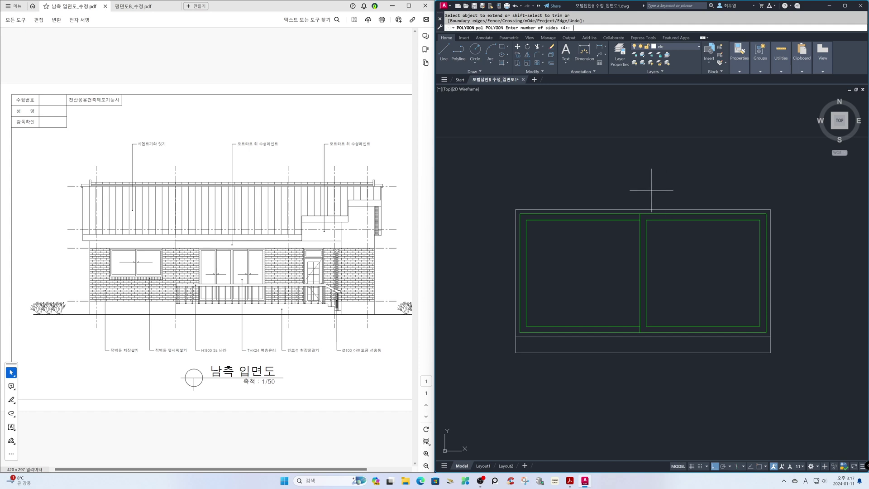
{"action": "type", "text": "3"}
{"action": "key", "text": "Return"}
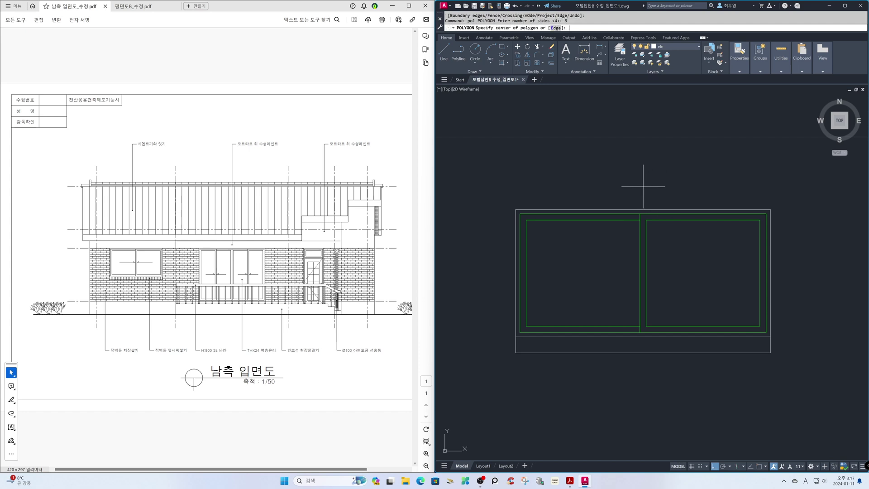
{"action": "type", "text": "e"}
{"action": "key", "text": "Return"}
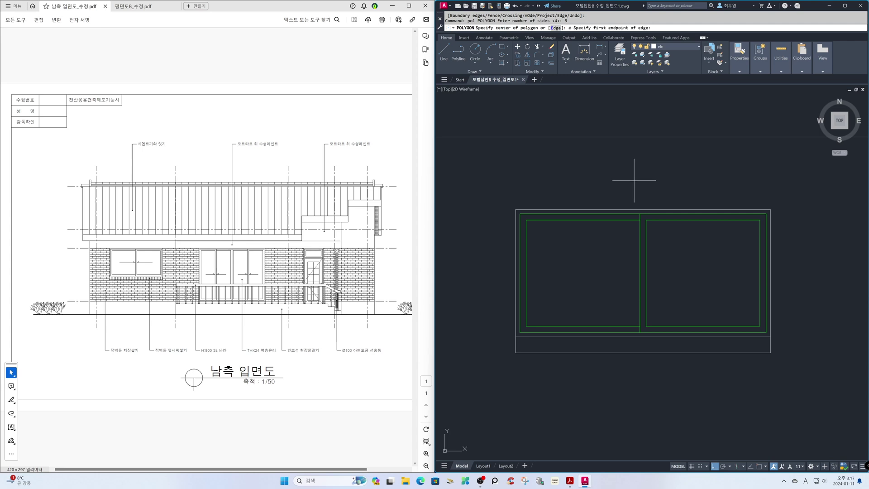
{"action": "left_click", "coordinate": [618, 167]}
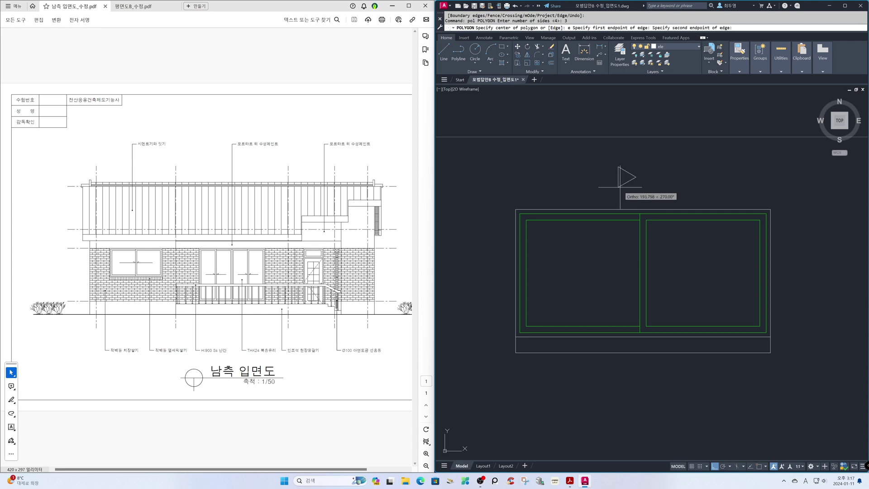
{"action": "type", "text": "100"}
{"action": "key", "text": "Return"}
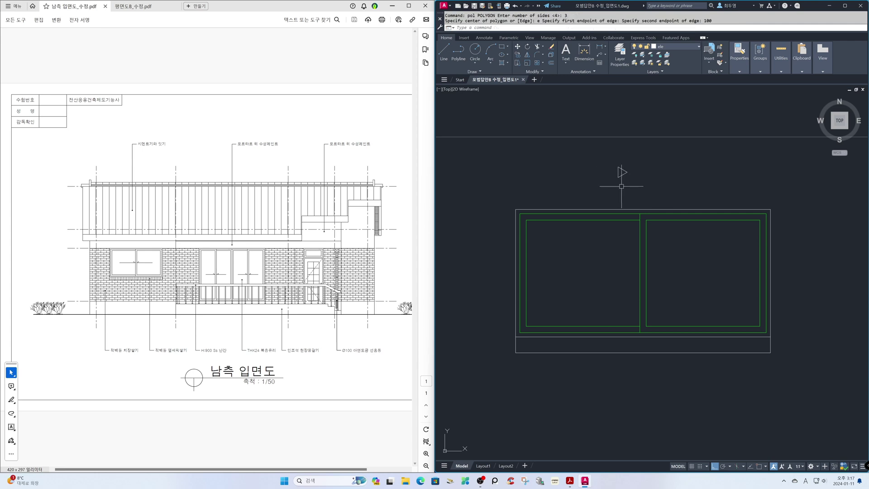
Draw a horizontal line about 630 long to the left from the arrowhead's tip
{"action": "type", "text": "l"}
{"action": "key", "text": "Return"}
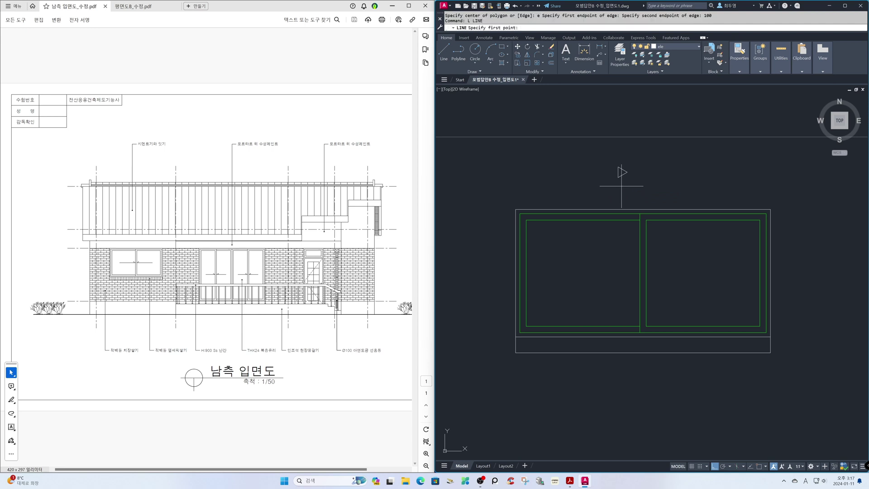
{"action": "key", "text": "F3"}
{"action": "left_click", "coordinate": [622, 172]}
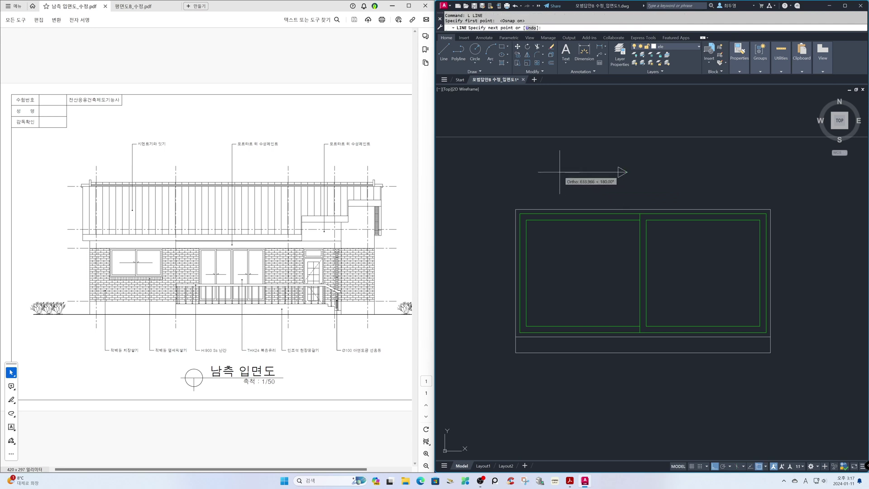
{"action": "left_click", "coordinate": [561, 172]}
{"action": "key", "text": "Return"}
Put the arrowhead and its horizontal line on the hat layer
{"action": "left_click", "coordinate": [646, 187]}
{"action": "left_click", "coordinate": [551, 158]}
{"action": "left_click", "coordinate": [675, 46]}
{"action": "left_click", "coordinate": [672, 81]}
{"action": "key", "text": "Escape"}
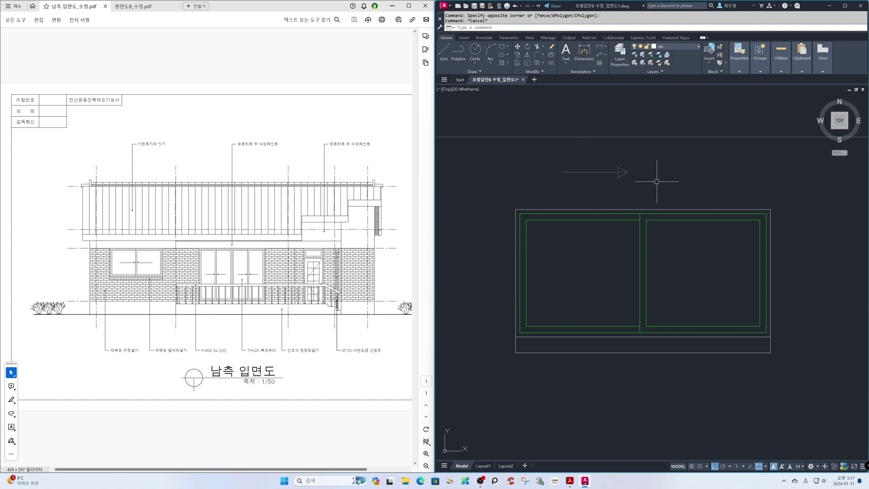
Trim off the arrowhead's lower half beneath the horizontal line
{"action": "type", "text": "tr"}
{"action": "key", "text": "space"}
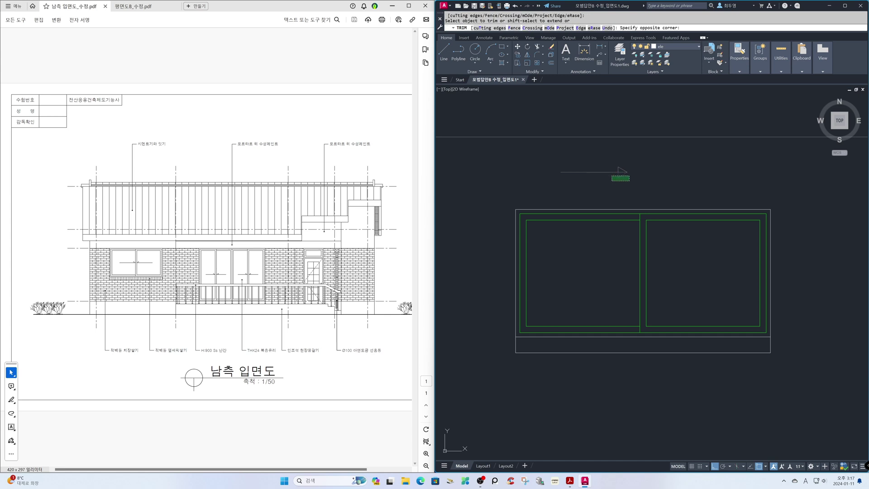
{"action": "key", "text": "Escape"}
Move the half arrow by its tip to the midpoint of the left sash's meeting stile line
{"action": "type", "text": "m"}
{"action": "key", "text": "space"}
{"action": "left_click", "coordinate": [631, 175]}
{"action": "left_click", "coordinate": [611, 152]}
{"action": "key", "text": "space"}
{"action": "left_click", "coordinate": [628, 171]}
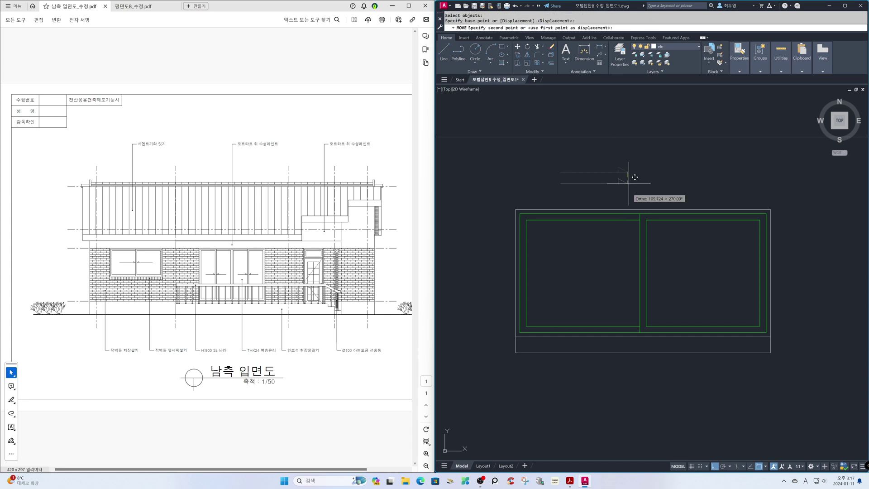
{"action": "left_click", "coordinate": [634, 271]}
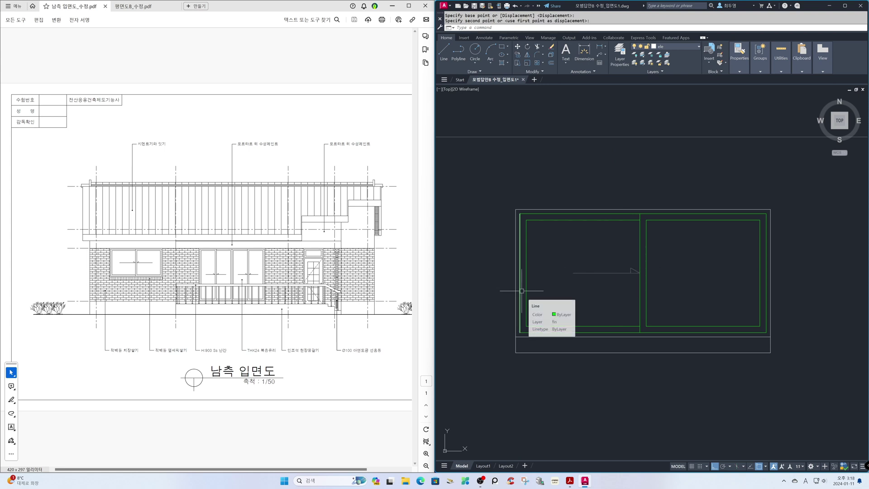
Stretch the arrow line's free end slightly further to the left with object snap off
{"action": "key", "text": "F3"}
{"action": "left_click", "coordinate": [578, 273]}
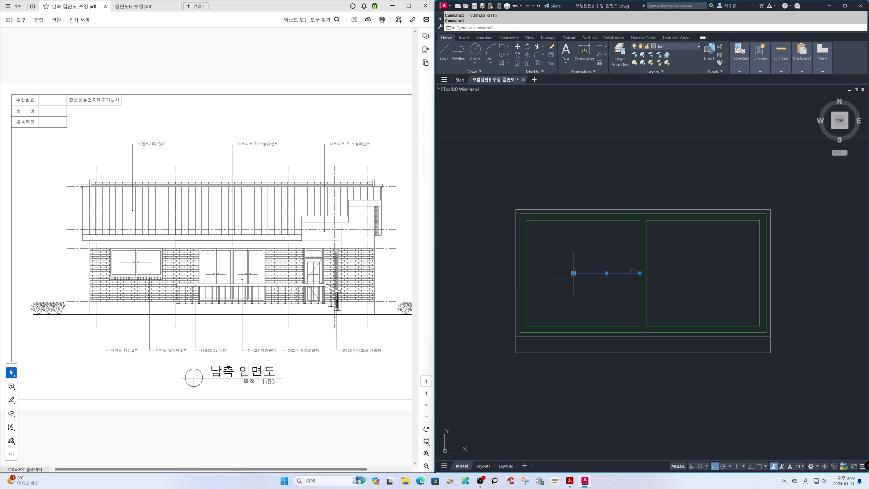
{"action": "left_click", "coordinate": [575, 272]}
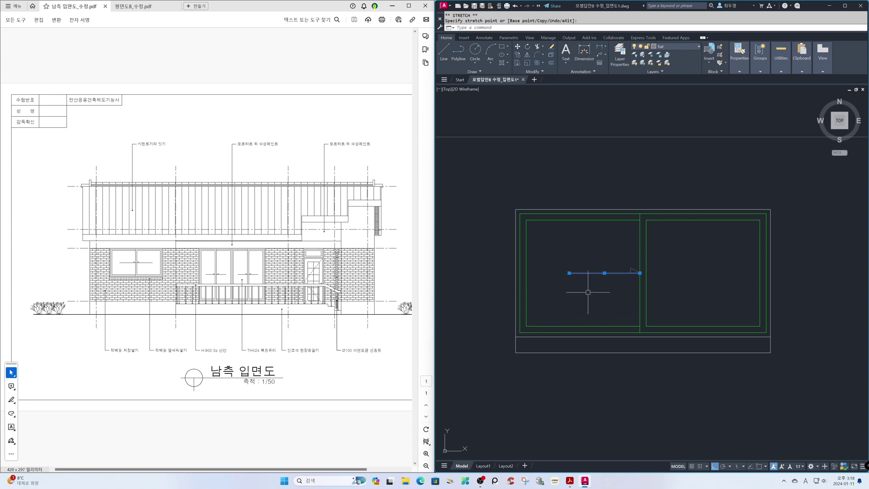
{"action": "key", "text": "Escape"}
Mirror the half arrow and its line about the window's vertical centre axis, keeping the original
{"action": "type", "text": "mi"}
{"action": "key", "text": "Return"}
{"action": "left_click", "coordinate": [559, 253]}
{"action": "left_click", "coordinate": [662, 290]}
{"action": "key", "text": "Return"}
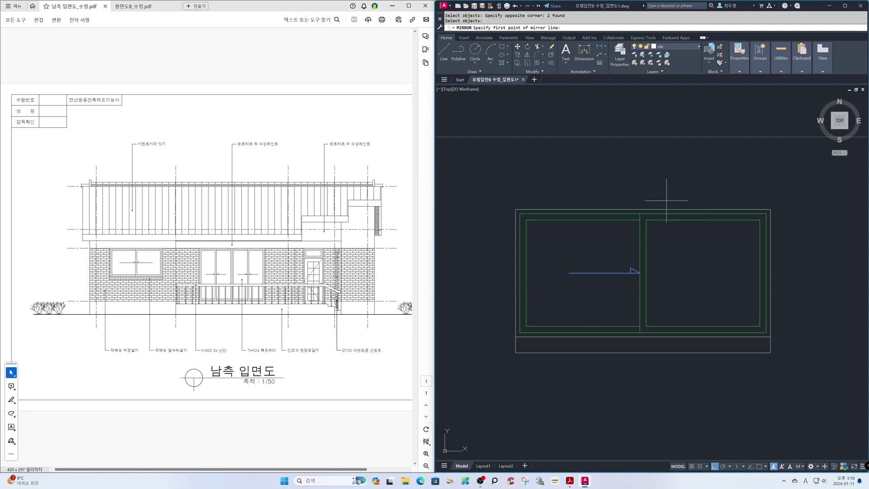
{"action": "key", "text": "F3"}
{"action": "left_click", "coordinate": [642, 209]}
{"action": "left_click", "coordinate": [641, 178]}
{"action": "key", "text": "Return"}
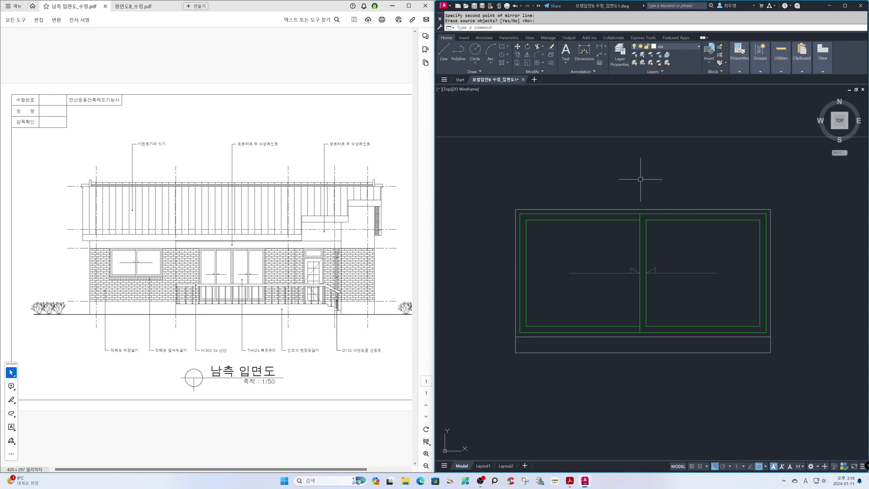
Move the window with sill and arrows by its top midpoint to midway between the left bay's two axis lines on the wall's upper line
{"action": "type", "text": "z"}
{"action": "key", "text": "Return"}
{"action": "type", "text": "p"}
{"action": "key", "text": "Return"}
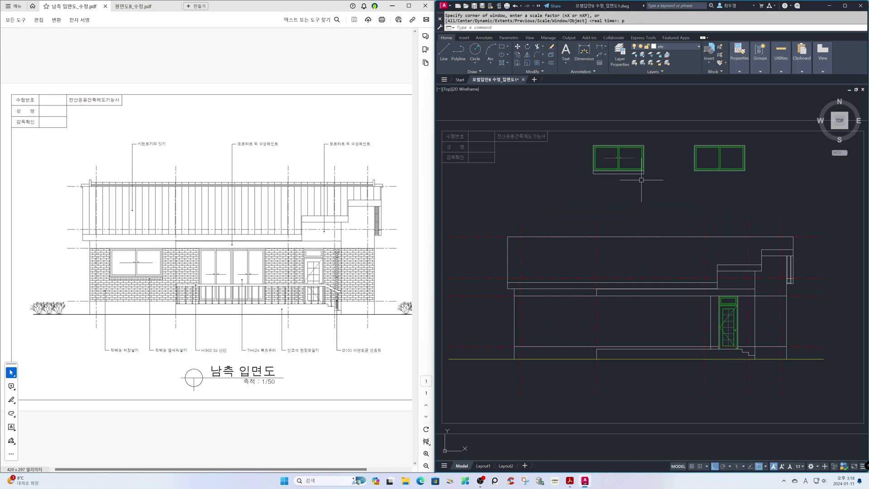
{"action": "type", "text": "m"}
{"action": "key", "text": "Return"}
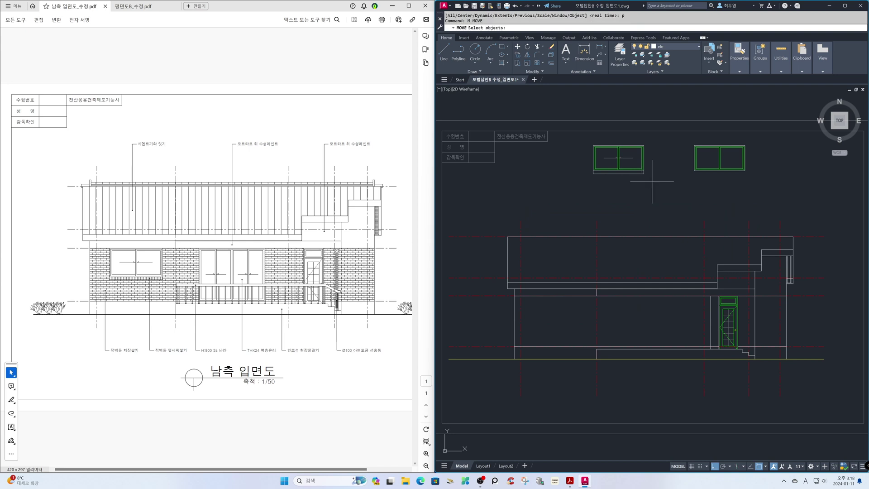
{"action": "left_click", "coordinate": [652, 182]}
{"action": "left_click", "coordinate": [561, 115]}
{"action": "key", "text": "Return"}
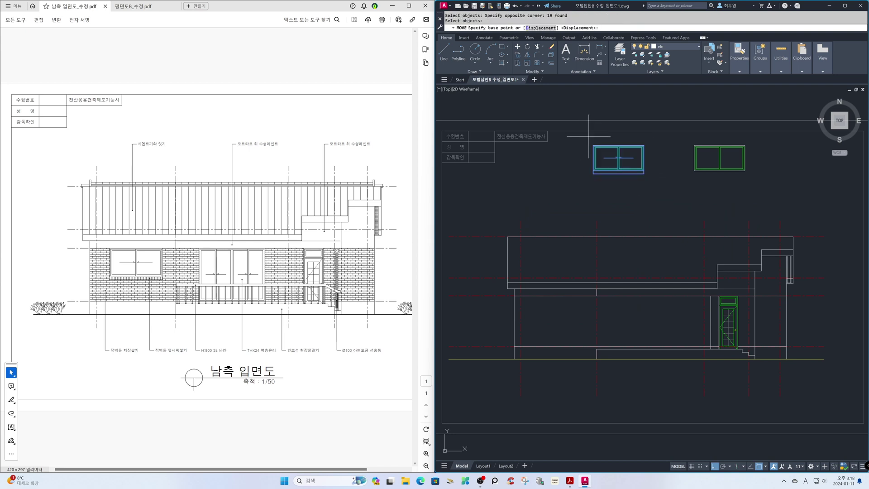
{"action": "left_click", "coordinate": [619, 144]}
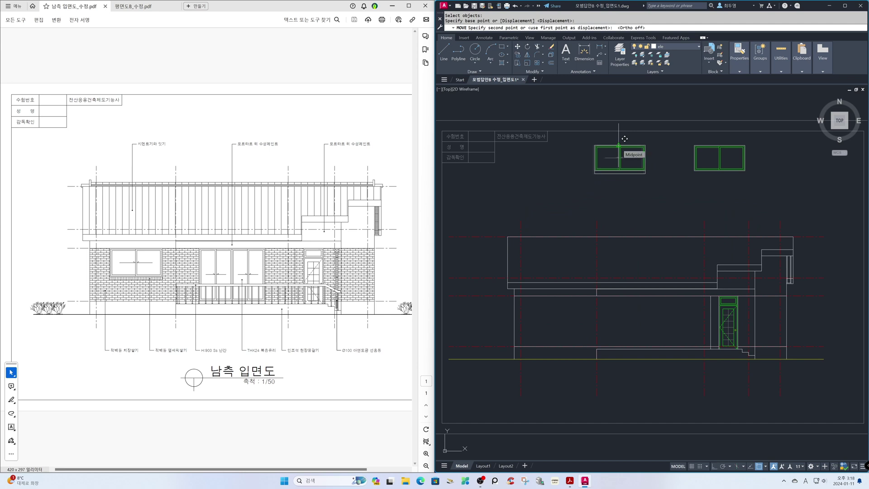
{"action": "type", "text": "'z"}
{"action": "key", "text": "Return"}
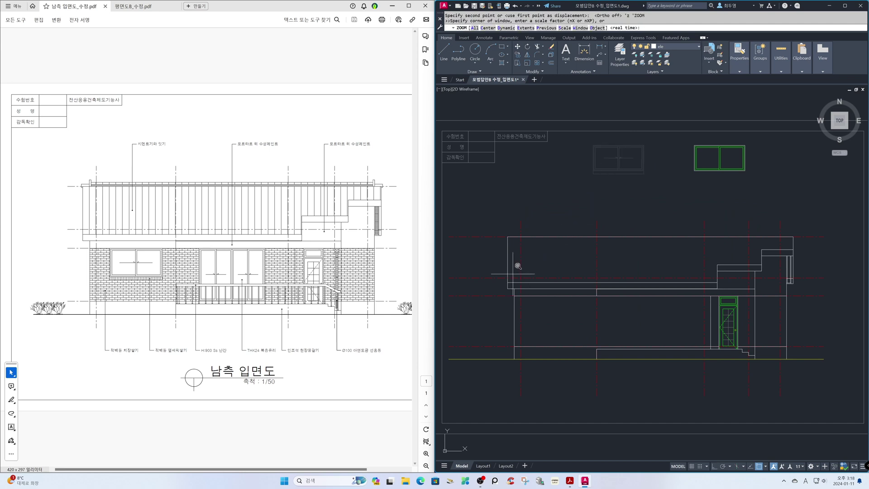
{"action": "left_click", "coordinate": [487, 272]}
{"action": "left_click", "coordinate": [638, 393]}
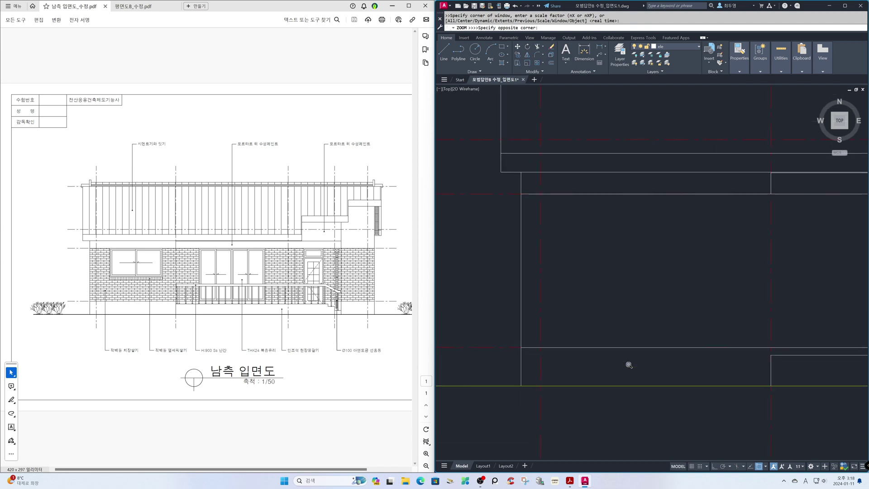
{"action": "right_click", "coordinate": [649, 244], "text": "shift"}
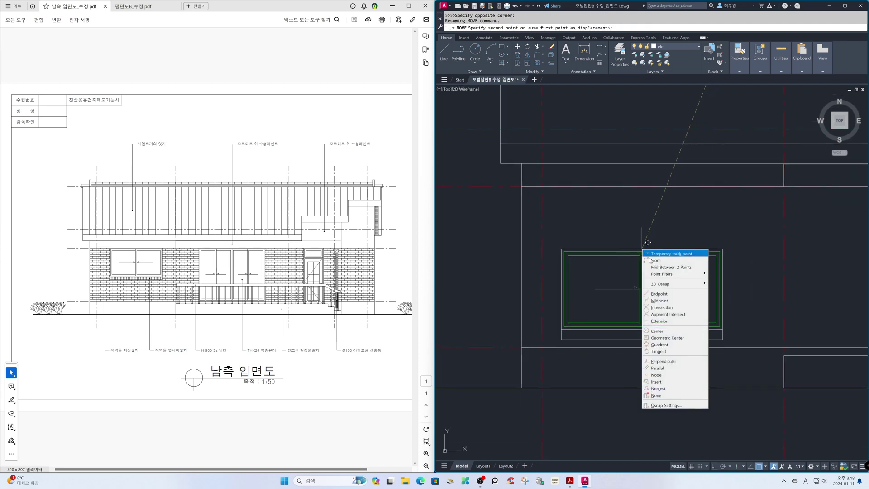
{"action": "left_click", "coordinate": [654, 268]}
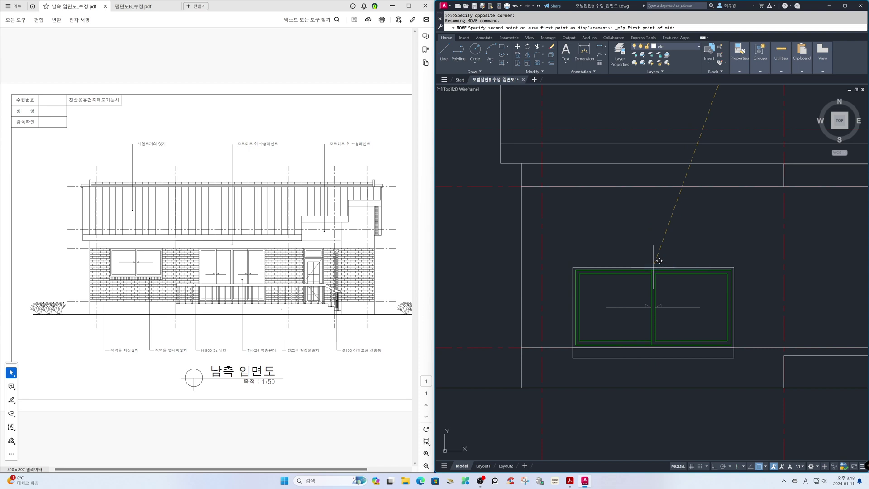
{"action": "left_click", "coordinate": [574, 185]}
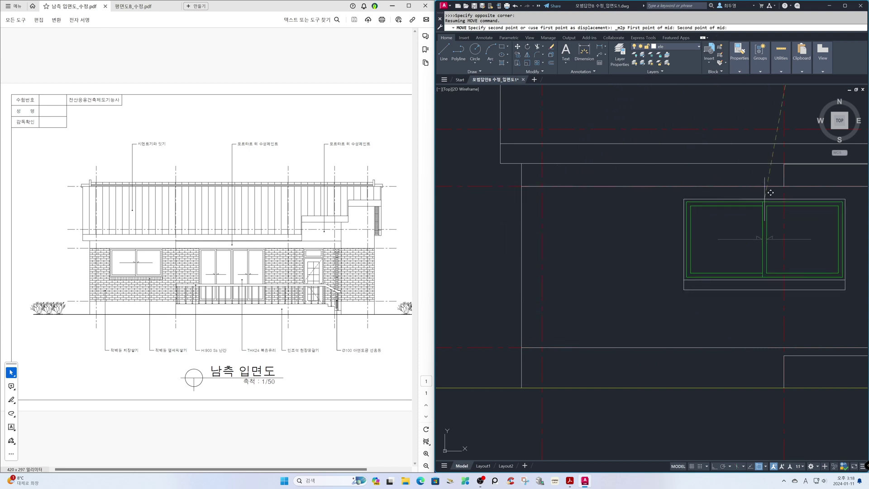
{"action": "left_click", "coordinate": [784, 186]}
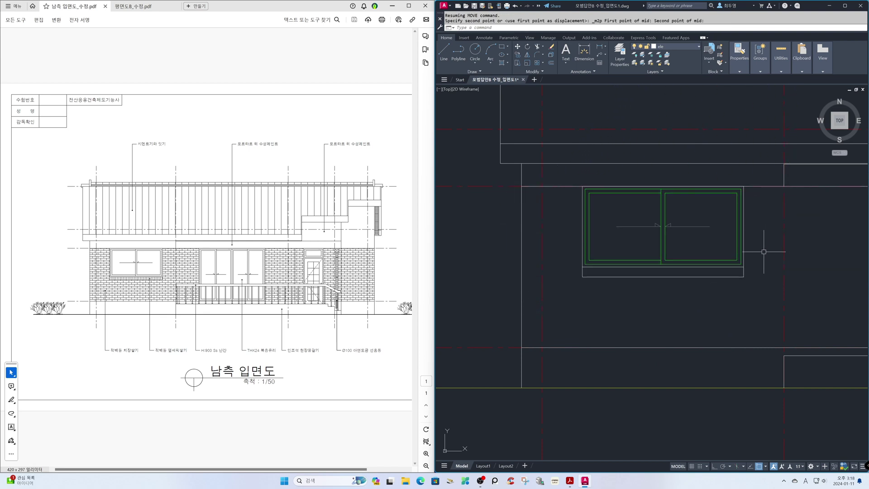
Stretch the right side of the spare window copy above the elevation inward by 430
{"action": "type", "text": "z"}
{"action": "key", "text": "Return"}
{"action": "type", "text": "p"}
{"action": "key", "text": "Return"}
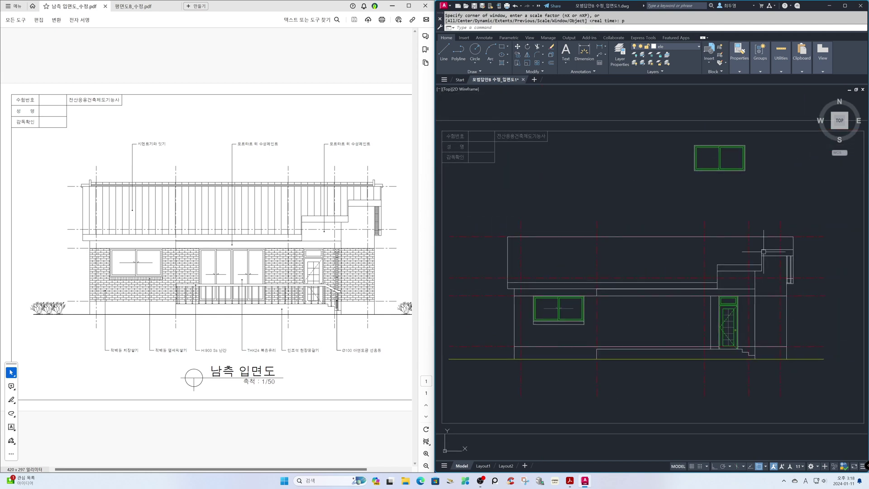
{"action": "key", "text": "Return"}
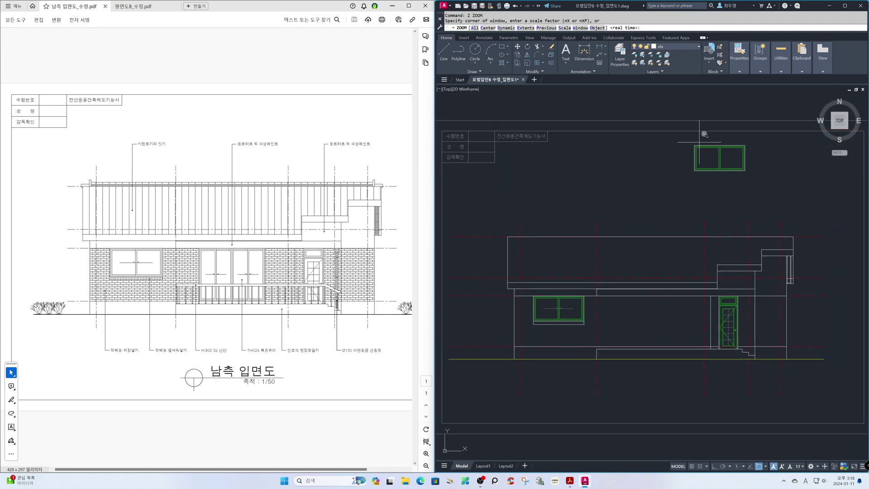
{"action": "left_click", "coordinate": [680, 122]}
{"action": "left_click", "coordinate": [766, 200]}
{"action": "type", "text": "s"}
{"action": "key", "text": "Return"}
{"action": "left_click", "coordinate": [784, 323]}
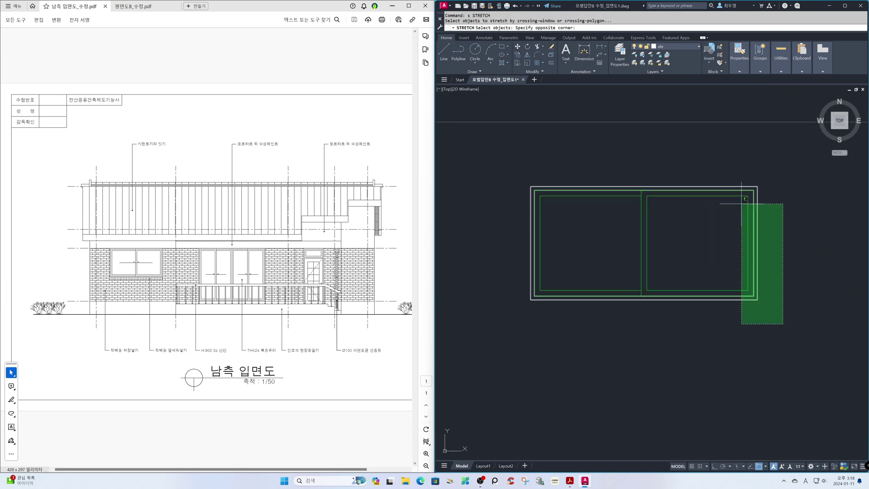
{"action": "left_click", "coordinate": [730, 156]}
{"action": "key", "text": "Return"}
{"action": "key", "text": "F3"}
{"action": "left_click", "coordinate": [730, 156]}
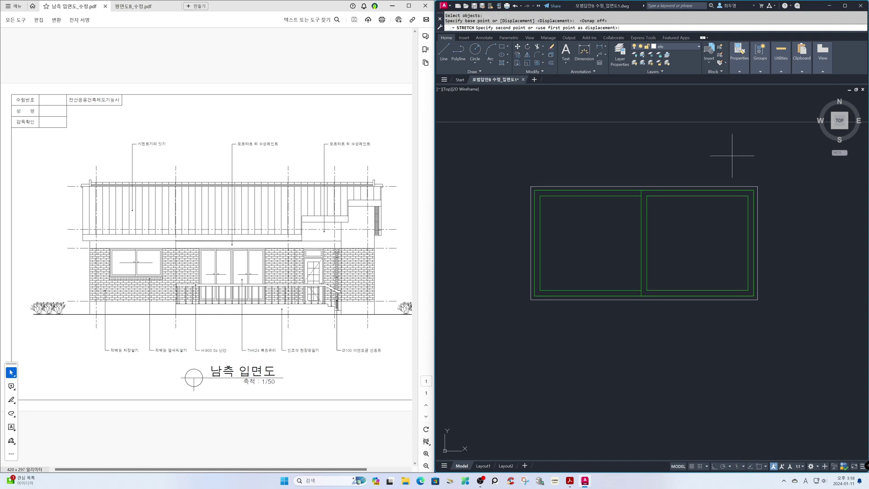
{"action": "key", "text": "F3"}
{"action": "key", "text": "F8"}
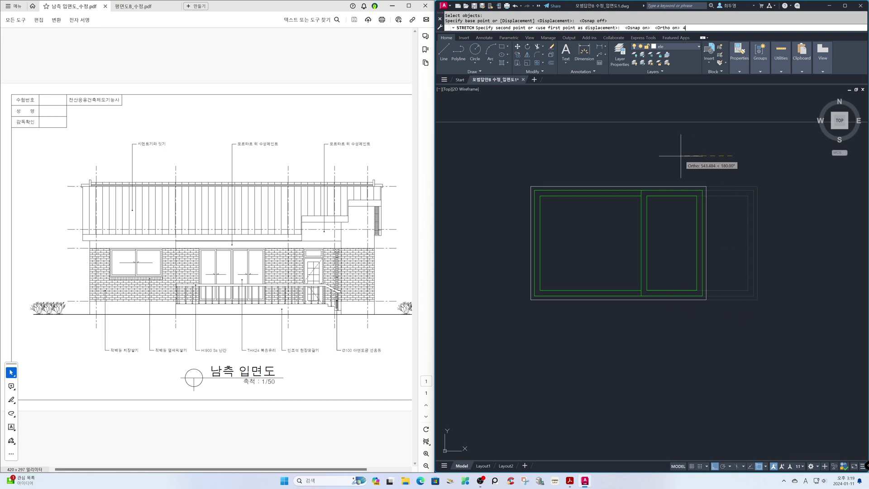
{"action": "key", "text": "Return"}
Stretch the left side of the spare window inward by 430
{"action": "key", "text": "Return"}
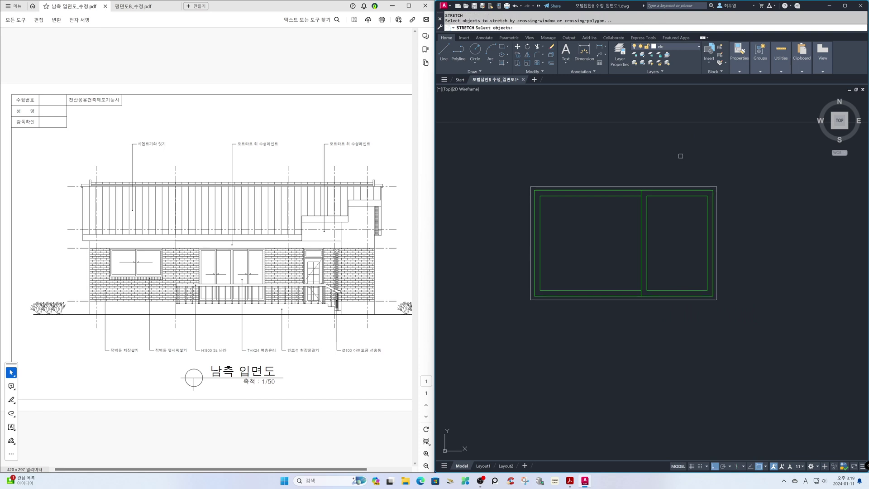
{"action": "left_click", "coordinate": [588, 155]}
{"action": "left_click", "coordinate": [507, 281]}
{"action": "key", "text": "Return"}
{"action": "left_click", "coordinate": [510, 334]}
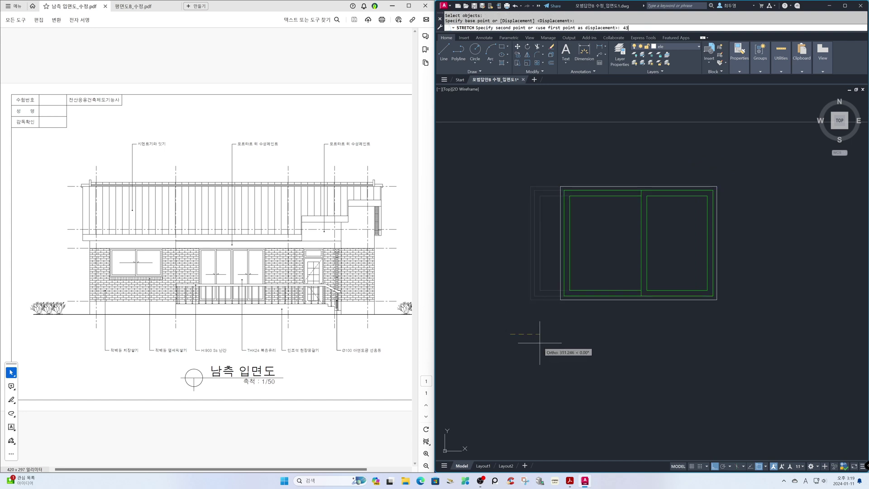
{"action": "key", "text": "Return"}
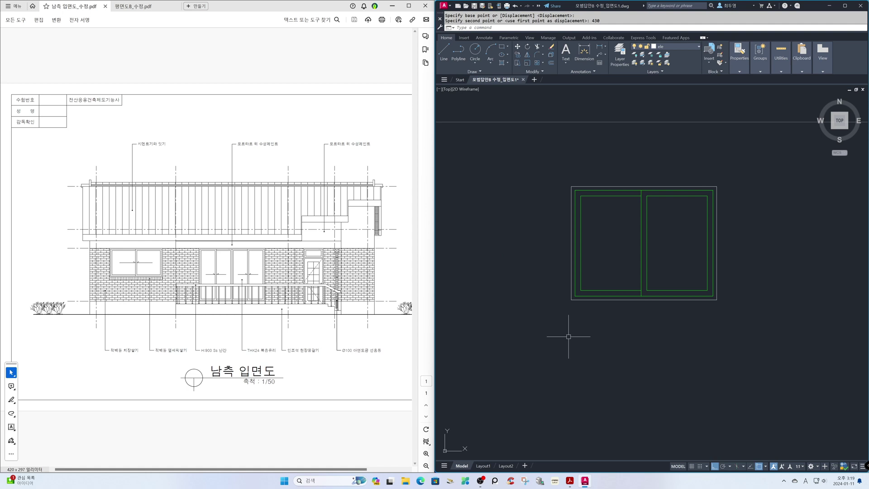
Measure the overall width of the narrowed spare window along its bottom edge
{"action": "type", "text": "di"}
{"action": "key", "text": "Return"}
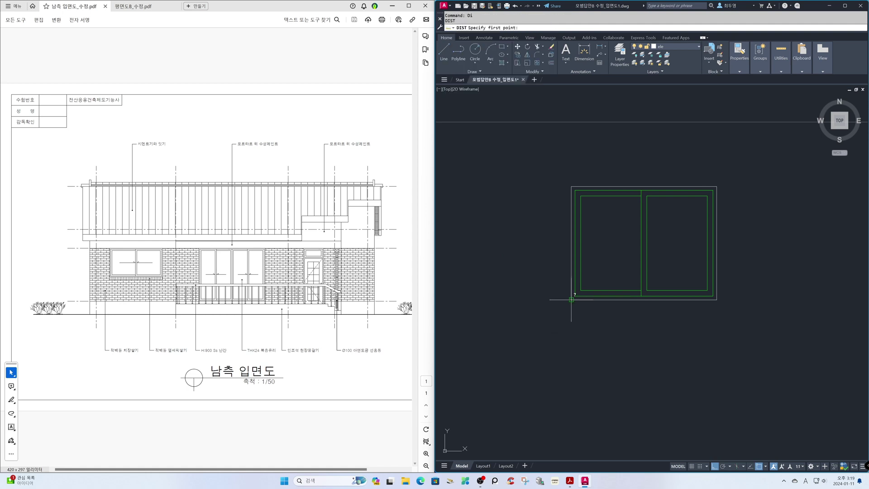
{"action": "left_click", "coordinate": [571, 299]}
{"action": "left_click", "coordinate": [716, 299]}
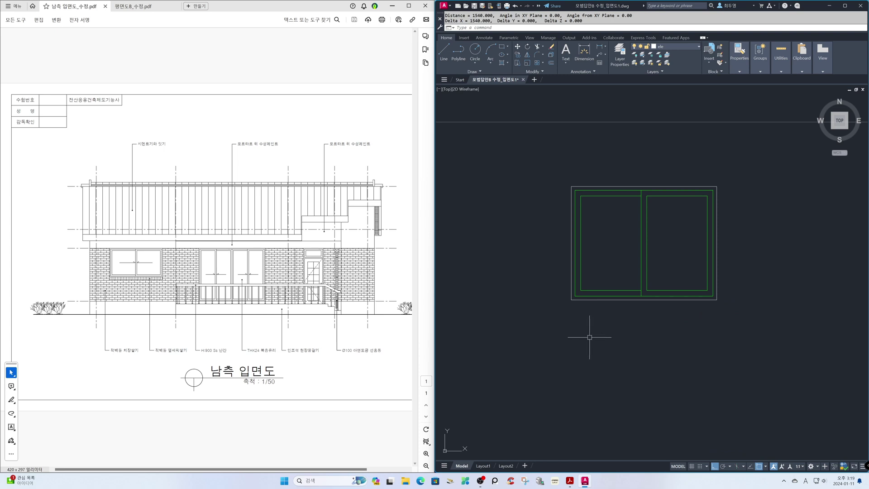
Stretch the lower edge of the spare window downward by 1200 for a door-height opening
{"action": "type", "text": "s"}
{"action": "key", "text": "Return"}
{"action": "left_click", "coordinate": [760, 333]}
{"action": "left_click", "coordinate": [537, 185]}
{"action": "key", "text": "Return"}
{"action": "left_click", "coordinate": [538, 266]}
{"action": "type", "text": "1200"}
{"action": "key", "text": "Return"}
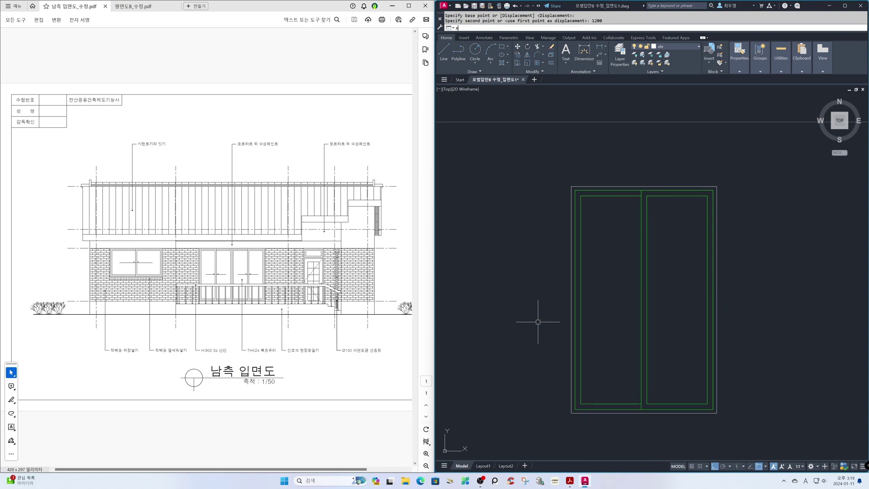
Explode the tall unit's white outer outline and erase its left, top and bottom lines
{"action": "type", "text": "x"}
{"action": "key", "text": "Return"}
{"action": "left_click", "coordinate": [619, 458]}
{"action": "left_click", "coordinate": [557, 388]}
{"action": "key", "text": "Return"}
{"action": "type", "text": "e"}
{"action": "key", "text": "Return"}
{"action": "left_click", "coordinate": [571, 406]}
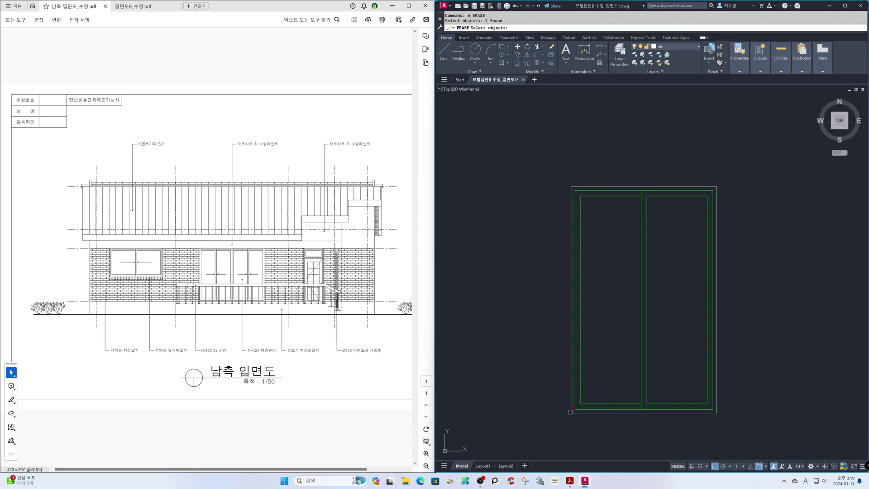
{"action": "left_click", "coordinate": [577, 187]}
{"action": "key", "text": "Return"}
Mirror the two-panel door and its remaining outline about the green frame's left edge, keeping the original
{"action": "type", "text": "mi"}
{"action": "key", "text": "Return"}
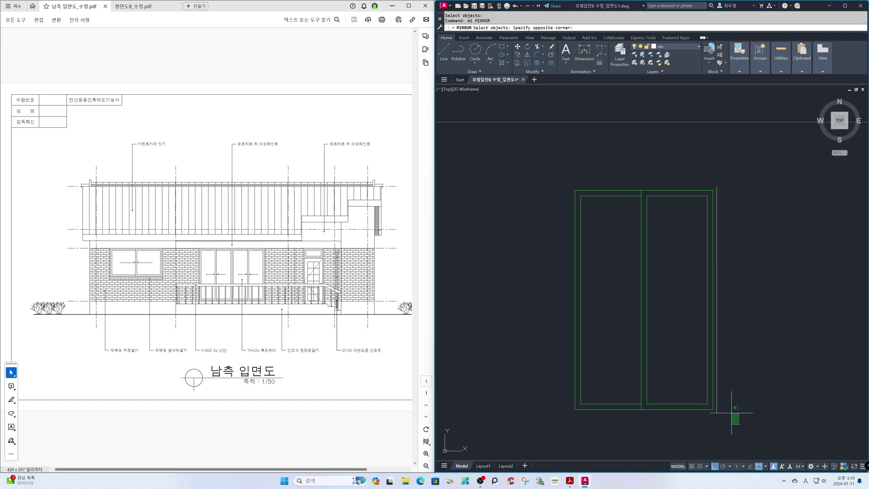
{"action": "left_click", "coordinate": [739, 424]}
{"action": "left_click", "coordinate": [577, 177]}
{"action": "key", "text": "Return"}
{"action": "left_click", "coordinate": [575, 190]}
{"action": "left_click", "coordinate": [569, 160]}
{"action": "key", "text": "Return"}
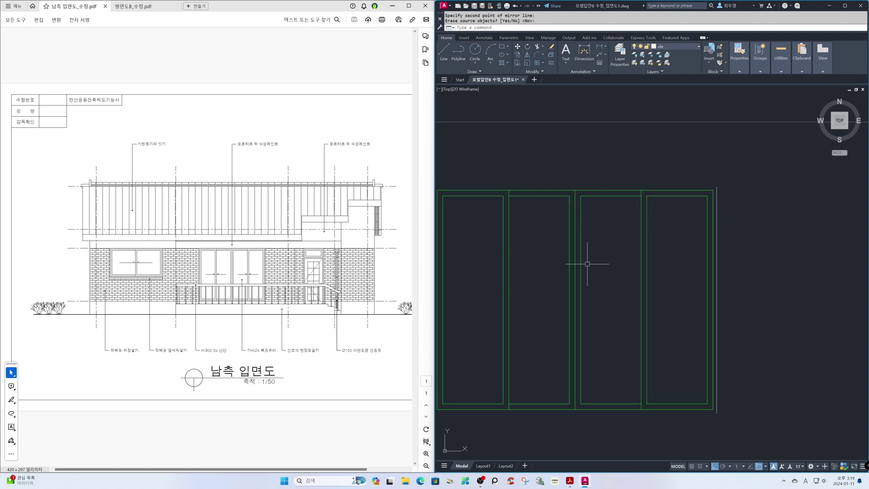
Draw the top and bottom outline lines joining the two outer side lines around the four-panel sliding door
{"action": "middle_click_drag", "start_coordinate": [589, 265], "coordinate": [637, 264]}
{"action": "type", "text": "l"}
{"action": "key", "text": "Return"}
{"action": "left_click", "coordinate": [481, 186]}
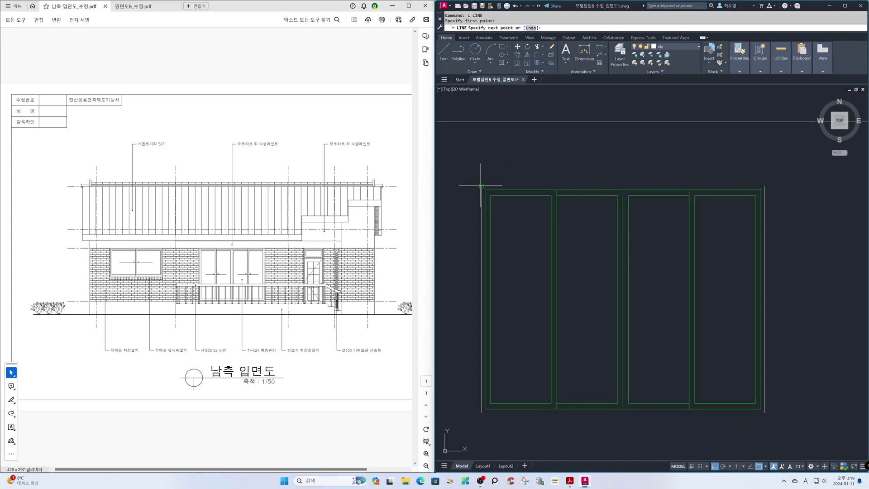
{"action": "left_click", "coordinate": [764, 186]}
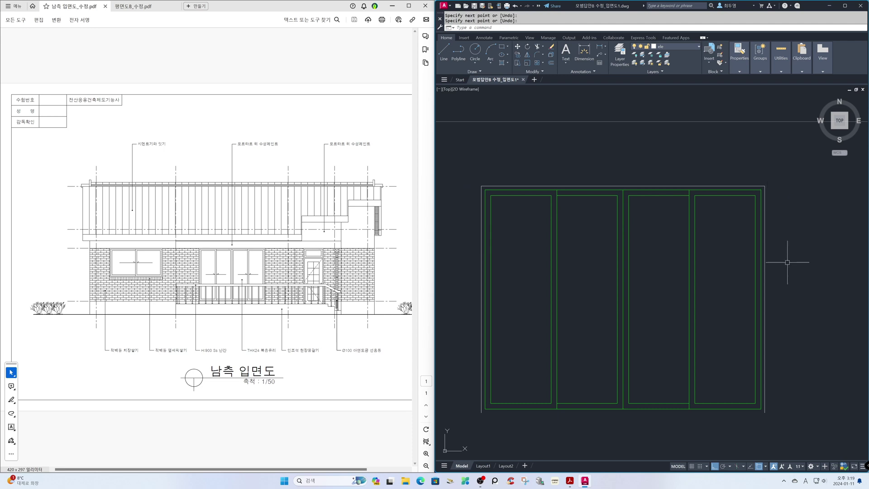
{"action": "left_click", "coordinate": [765, 412]}
{"action": "left_click", "coordinate": [481, 413]}
{"action": "key", "text": "Return"}
Move the four-panel sliding door by its top midpoint to midway between the middle bay's two axis lines on the wall's upper line
{"action": "type", "text": "z"}
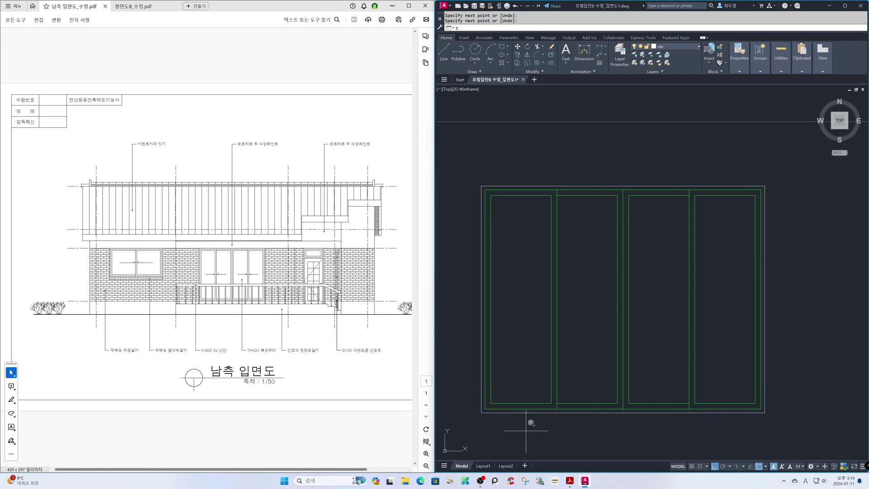
{"action": "key", "text": "Return"}
{"action": "type", "text": "p"}
{"action": "key", "text": "Return"}
{"action": "key", "text": "Return"}
{"action": "type", "text": "p"}
{"action": "key", "text": "Return"}
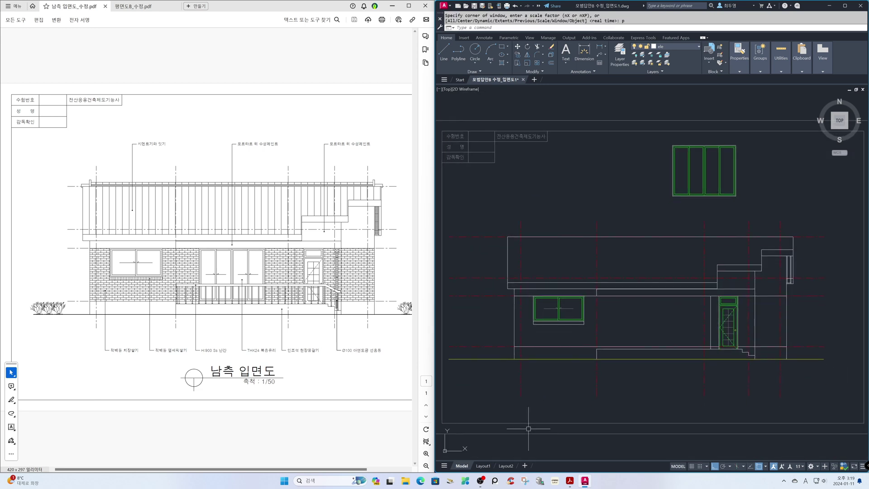
{"action": "type", "text": "m"}
{"action": "key", "text": "Return"}
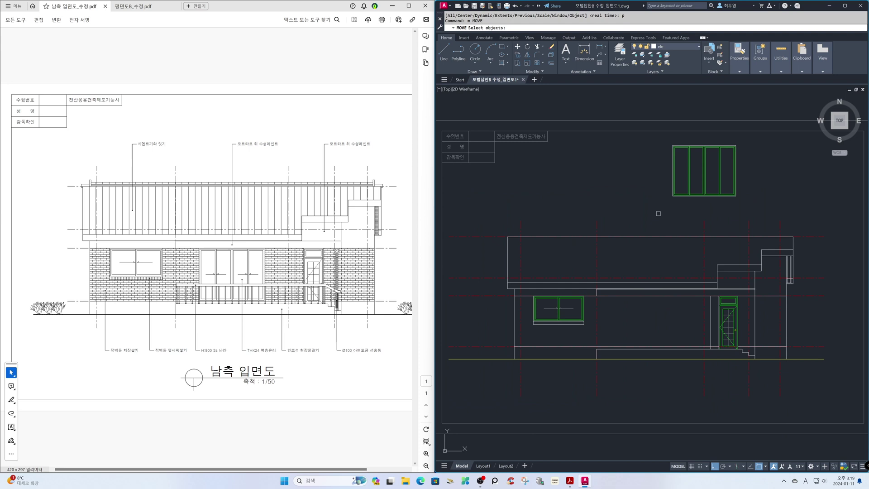
{"action": "left_click", "coordinate": [664, 135]}
{"action": "left_click", "coordinate": [802, 235]}
{"action": "key", "text": "Return"}
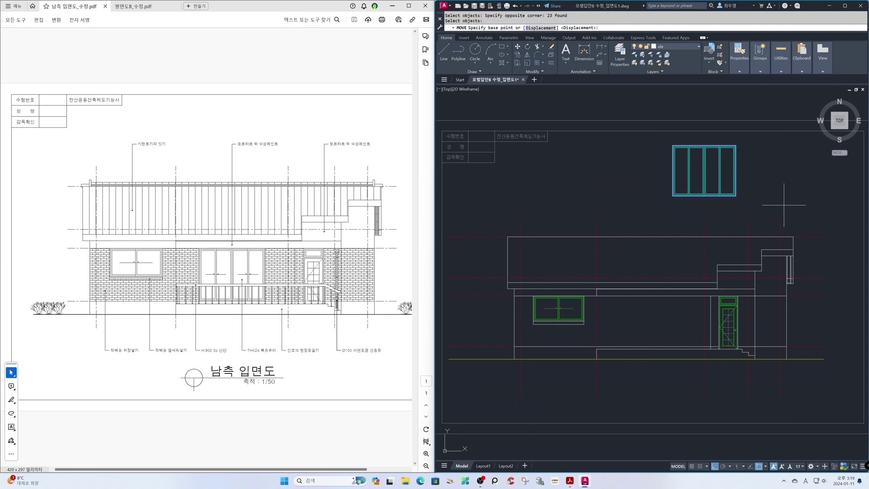
{"action": "left_click", "coordinate": [704, 144]}
{"action": "key", "text": "F8"}
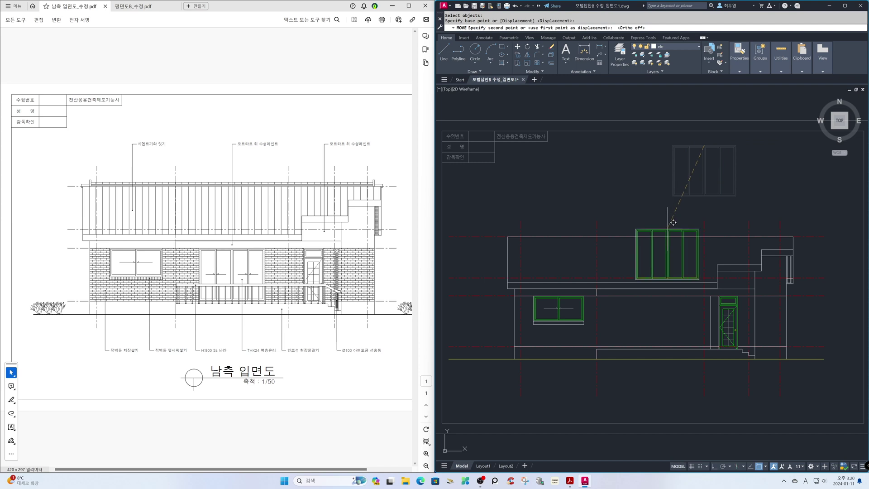
{"action": "key", "text": "Return"}
{"action": "left_click", "coordinate": [575, 268]}
{"action": "left_click", "coordinate": [730, 358]}
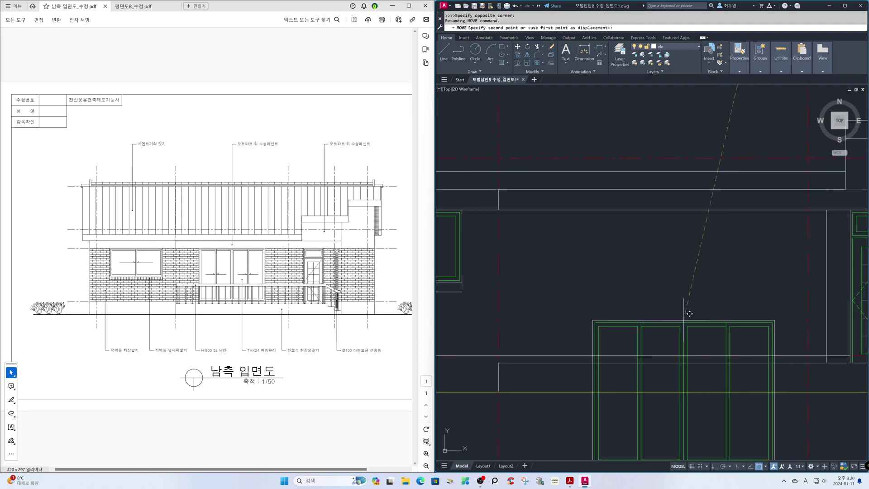
{"action": "right_click", "coordinate": [646, 257], "text": "shift"}
{"action": "left_click", "coordinate": [669, 282]}
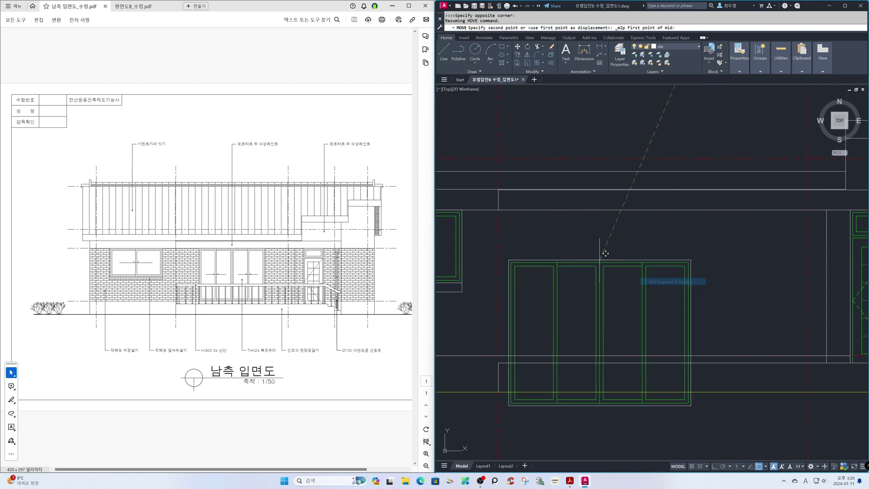
{"action": "left_click", "coordinate": [505, 203]}
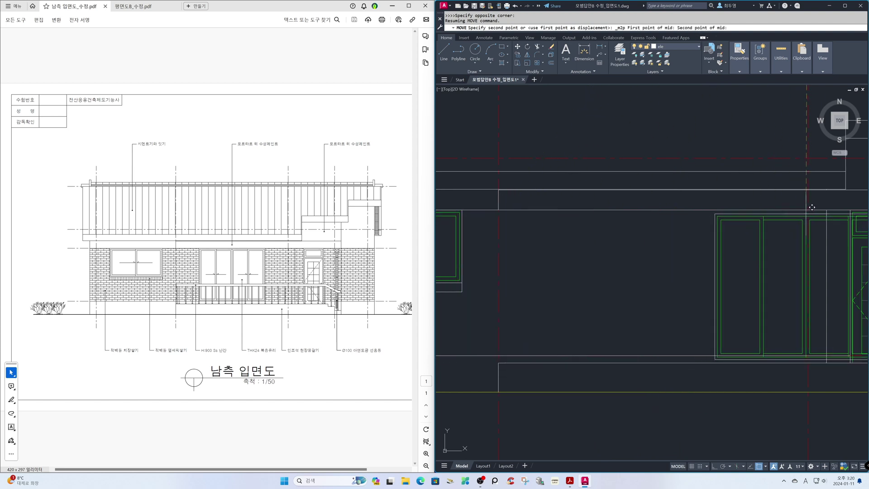
{"action": "left_click", "coordinate": [793, 224]}
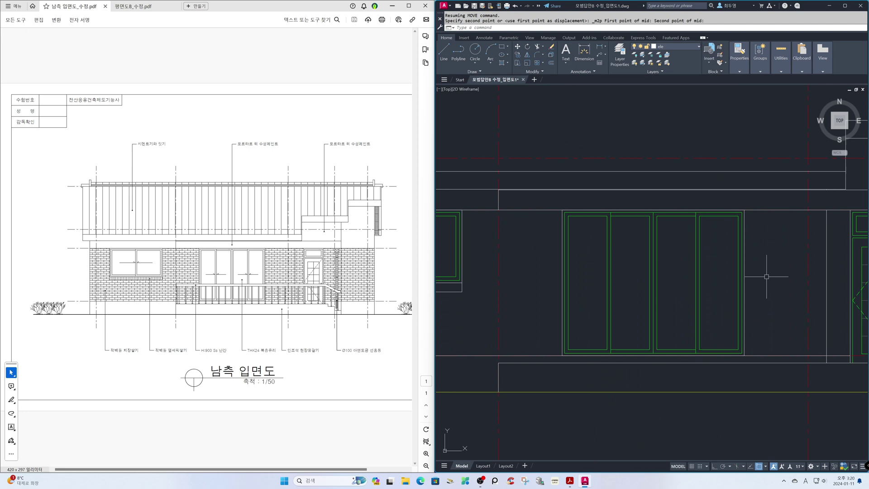
Copy the sliding window's left opening arrow by its tip to the midpoint of the leftmost door panel's inner right edge
{"action": "type", "text": "z"}
{"action": "key", "text": "Return"}
{"action": "type", "text": "p"}
{"action": "key", "text": "Return"}
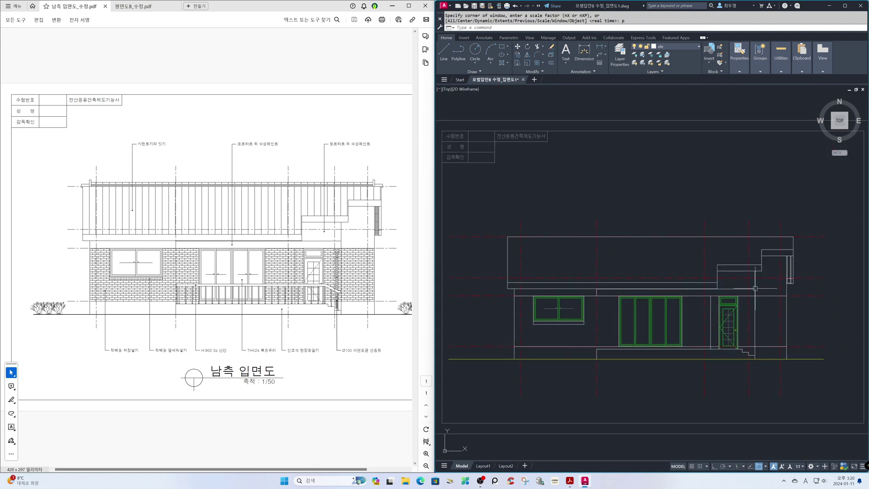
{"action": "type", "text": "z"}
{"action": "key", "text": "Return"}
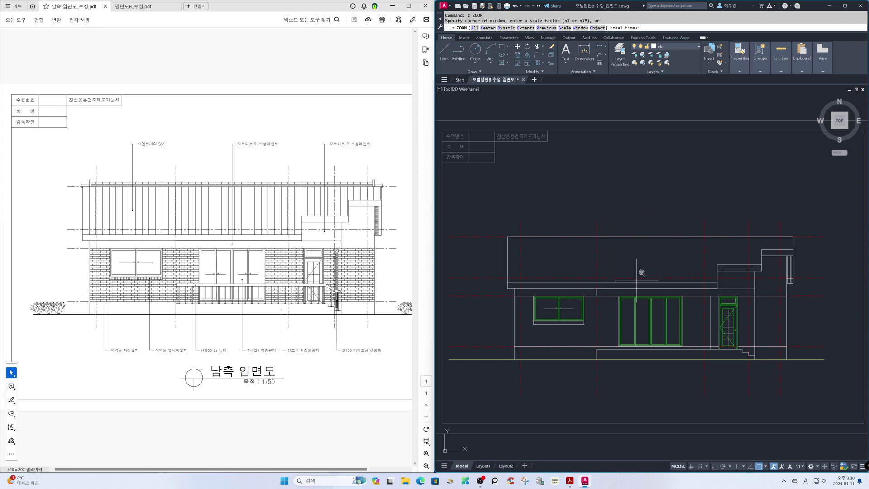
{"action": "left_click", "coordinate": [522, 263]}
{"action": "left_click", "coordinate": [693, 368]}
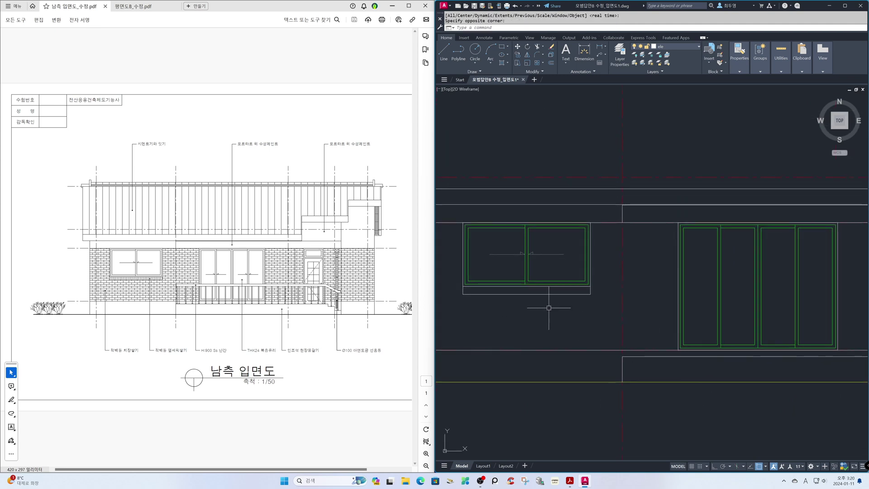
{"action": "type", "text": "cp"}
{"action": "key", "text": "Return"}
{"action": "left_click", "coordinate": [487, 242]}
{"action": "left_click", "coordinate": [549, 294]}
{"action": "key", "text": "Return"}
{"action": "left_click", "coordinate": [527, 254]}
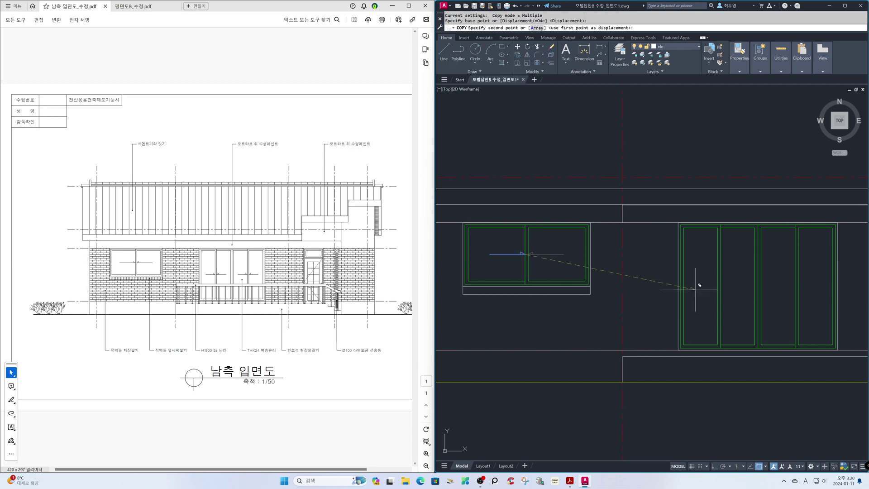
{"action": "left_click", "coordinate": [716, 285]}
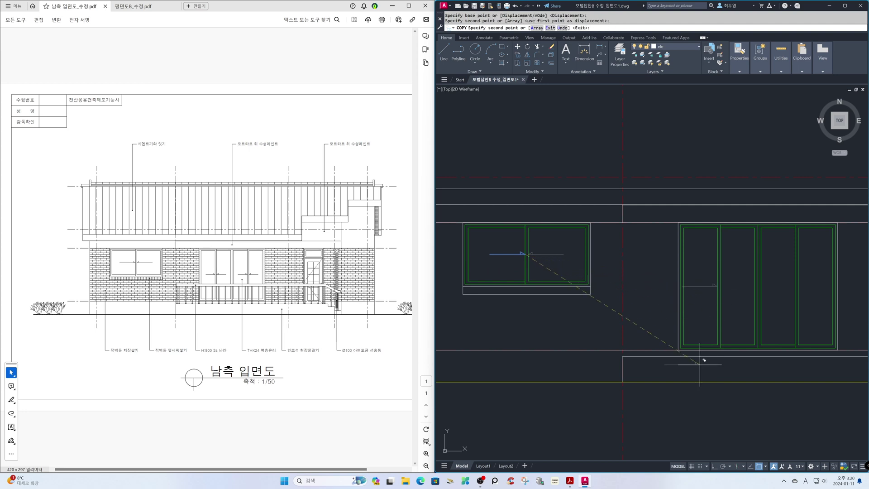
{"action": "key", "text": "Return"}
Shorten the copied arrow's line in the leftmost door panel by pulling its tail end about 287 mm horizontally toward the arrowhead
{"action": "type", "text": "z"}
{"action": "key", "text": "Return"}
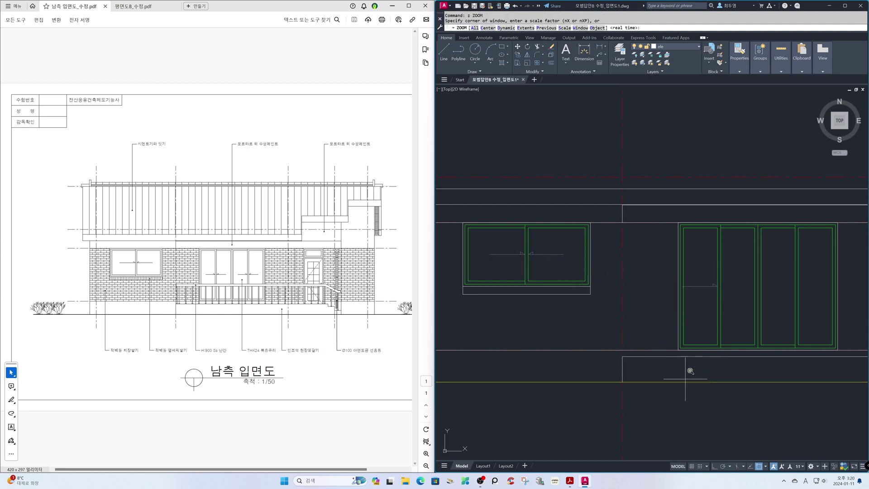
{"action": "left_click", "coordinate": [660, 210]}
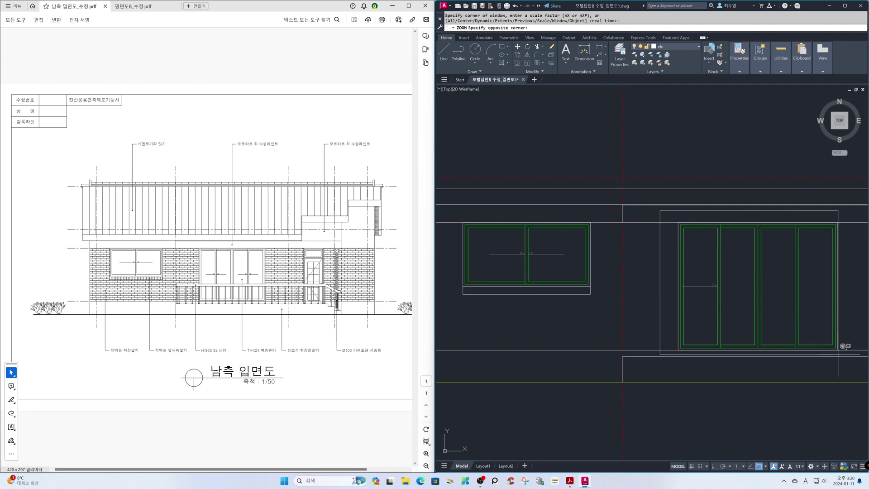
{"action": "left_click", "coordinate": [851, 362]}
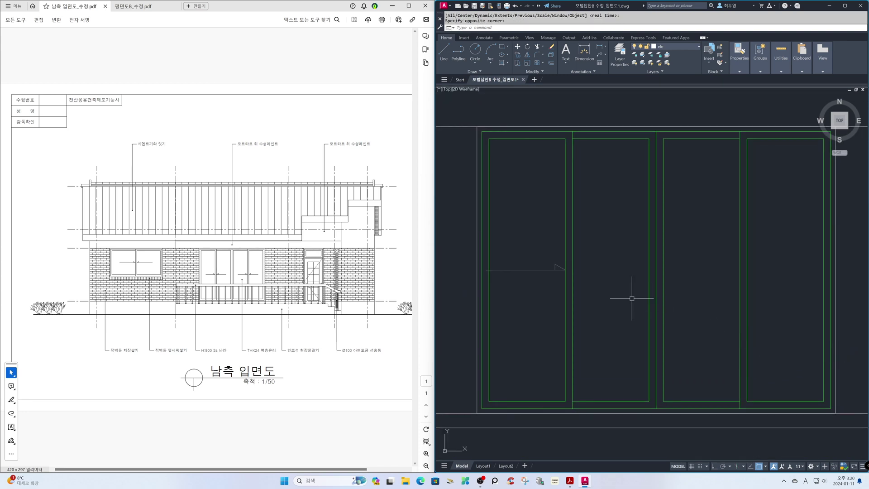
{"action": "key", "text": "F3"}
{"action": "key", "text": "F8"}
{"action": "left_click", "coordinate": [501, 270]}
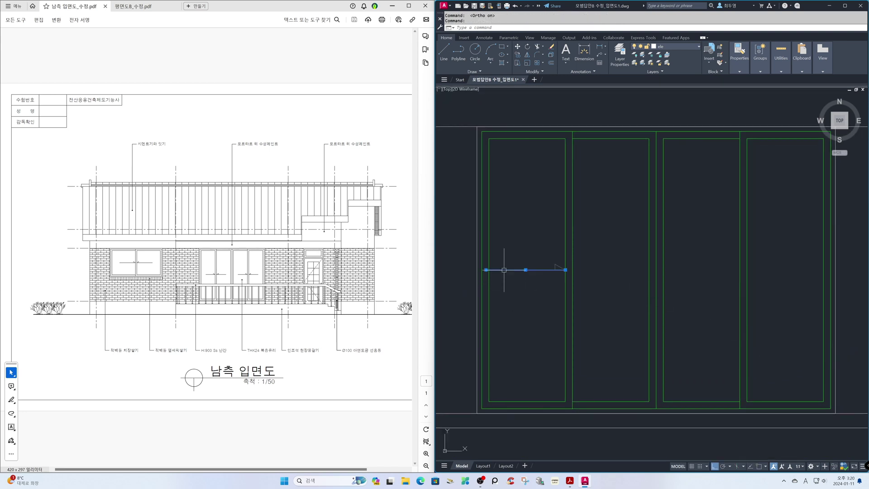
{"action": "left_click", "coordinate": [486, 270]}
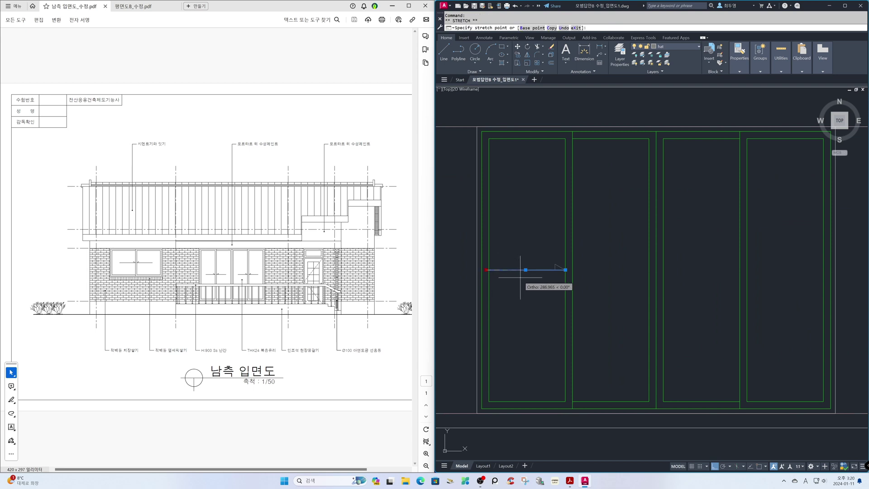
{"action": "key", "text": "Escape"}
{"action": "key", "text": "Escape"}
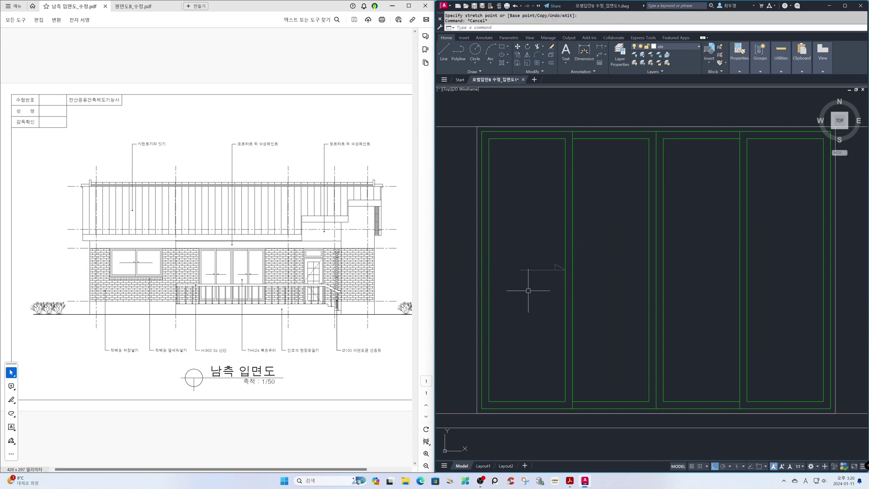
Mirror the opening arrow about the vertical axis midway between the two left door panels' inner frames, keeping the original
{"action": "type", "text": "mi"}
{"action": "key", "text": "Return"}
{"action": "left_click", "coordinate": [510, 255]}
{"action": "left_click", "coordinate": [590, 290]}
{"action": "key", "text": "Return"}
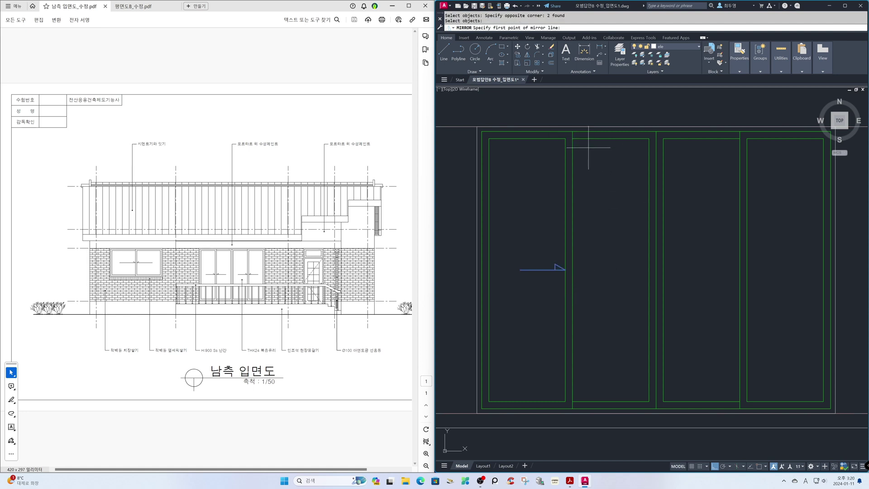
{"action": "key", "text": "F3"}
{"action": "left_click", "coordinate": [569, 129]}
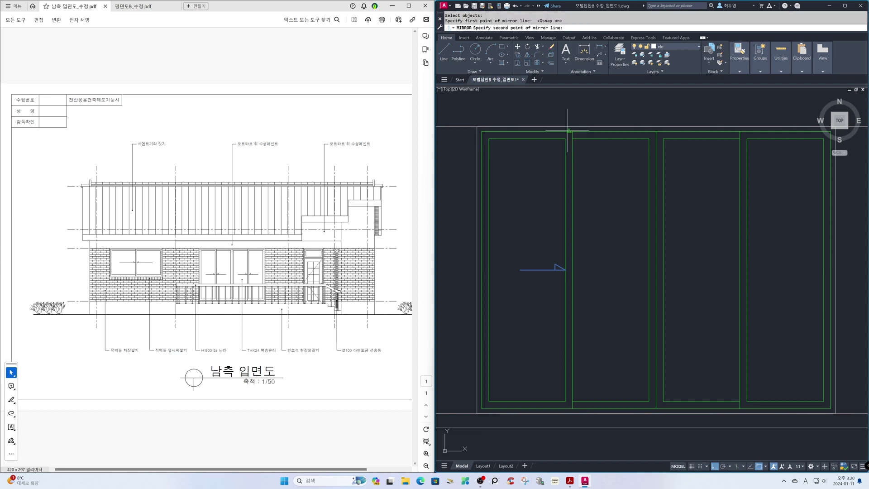
{"action": "left_click", "coordinate": [569, 102]}
{"action": "key", "text": "Return"}
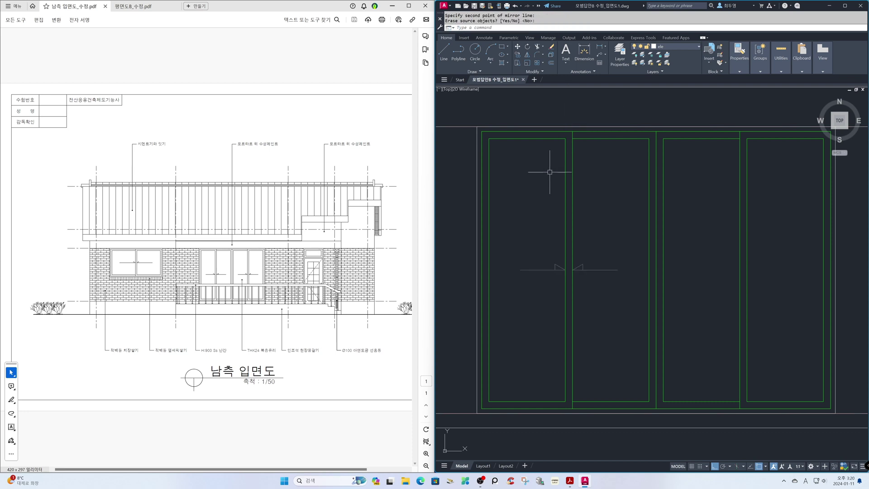
Mirror the pair of opening arrows about the four-panel door's vertical centre line, keeping the originals
{"action": "type", "text": "c"}
{"action": "key", "text": "BackSpace"}
{"action": "type", "text": "mi"}
{"action": "key", "text": "Return"}
{"action": "left_click", "coordinate": [519, 209]}
{"action": "left_click", "coordinate": [631, 303]}
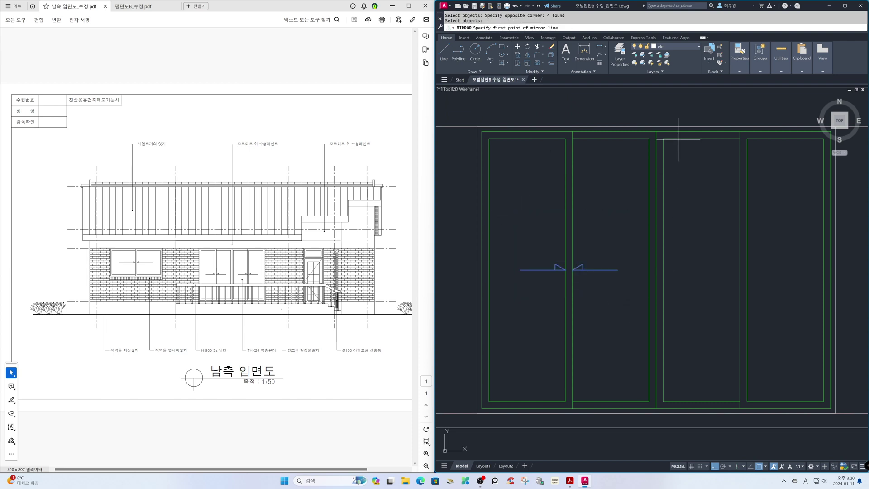
{"action": "left_click", "coordinate": [656, 126]}
{"action": "left_click", "coordinate": [656, 103]}
{"action": "key", "text": "Return"}
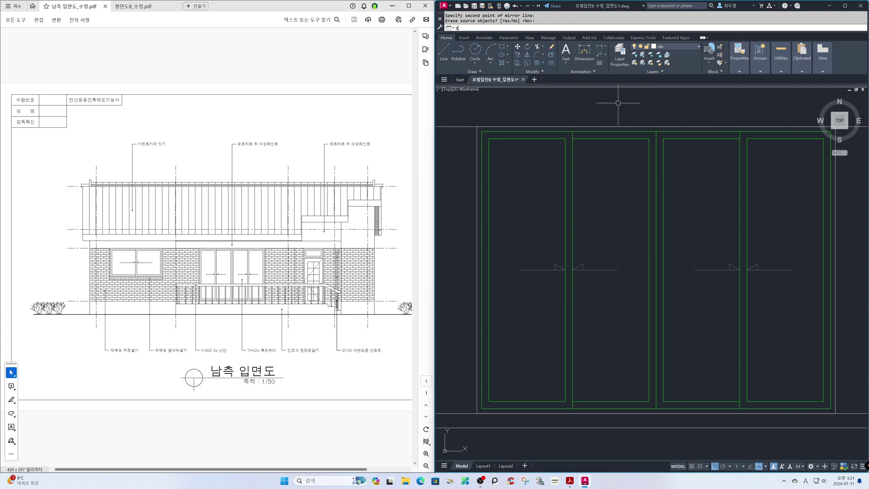
{"action": "key", "text": "Return"}
{"action": "type", "text": "p"}
{"action": "key", "text": "Return"}
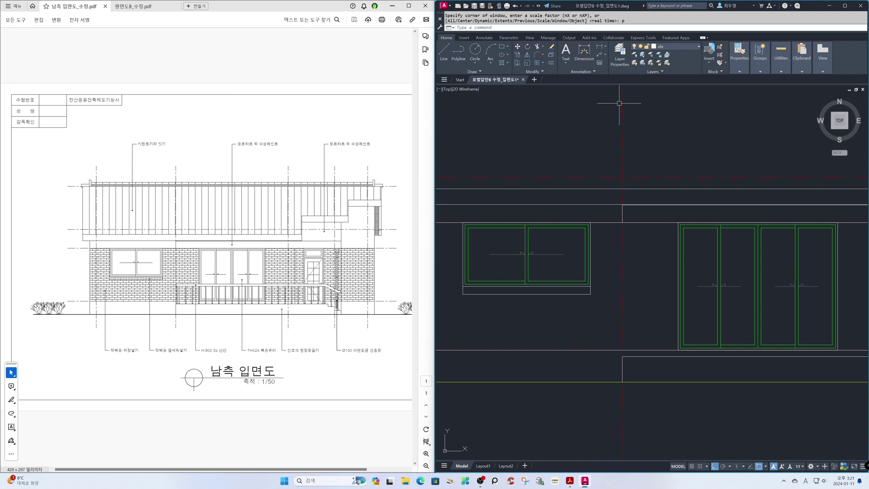
{"action": "type", "text": "z"}
{"action": "key", "text": "Return"}
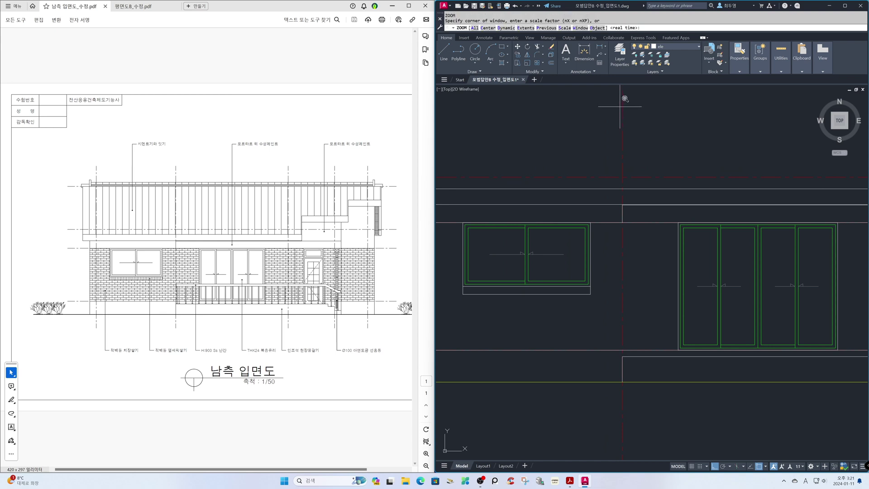
{"action": "type", "text": "p"}
{"action": "key", "text": "Return"}
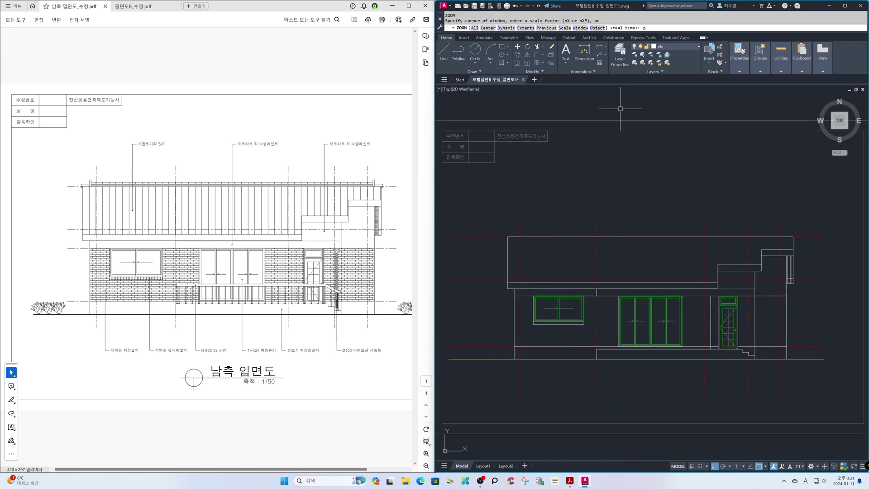